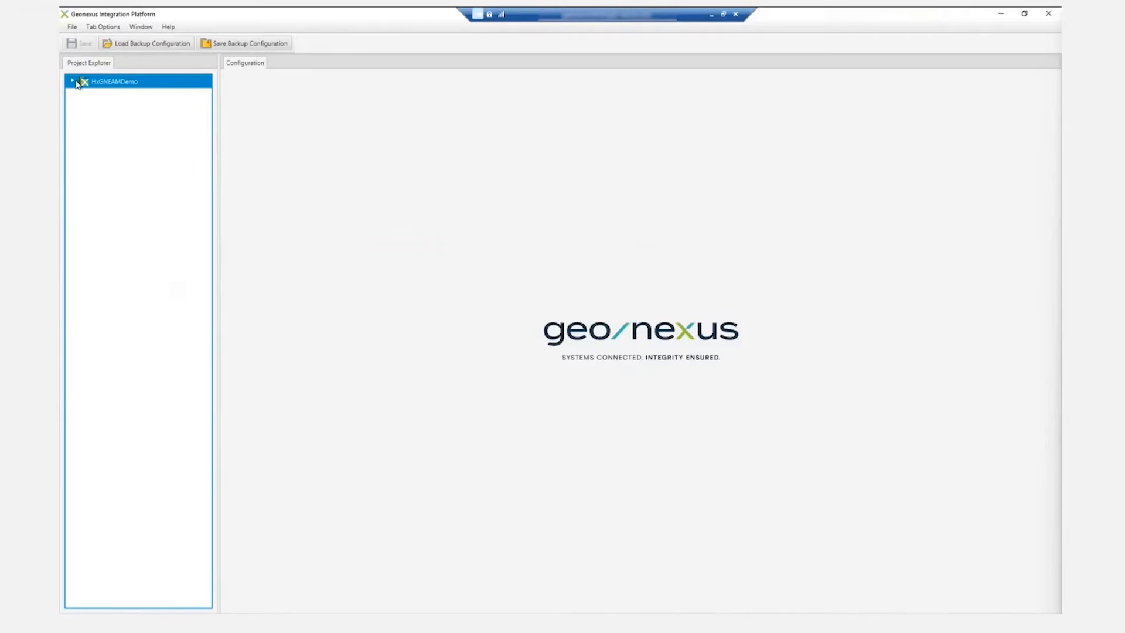
Expand the HxGNEAMDemo project's connections and examine the connection types that can be added, including the Esri options.
left_click(77, 82)
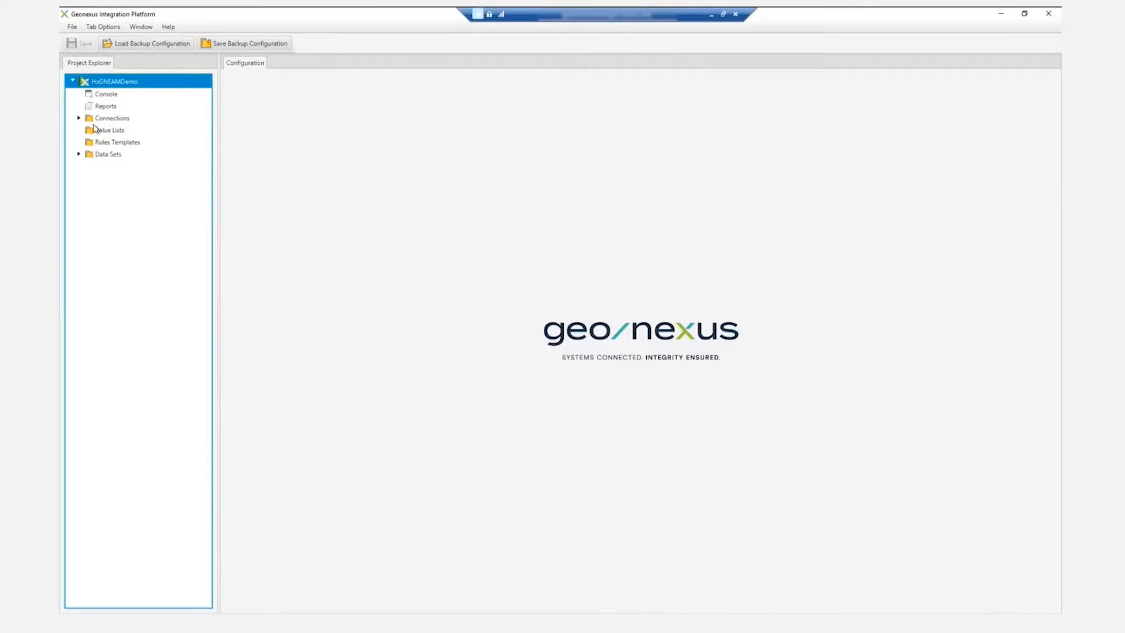
left_click(79, 119)
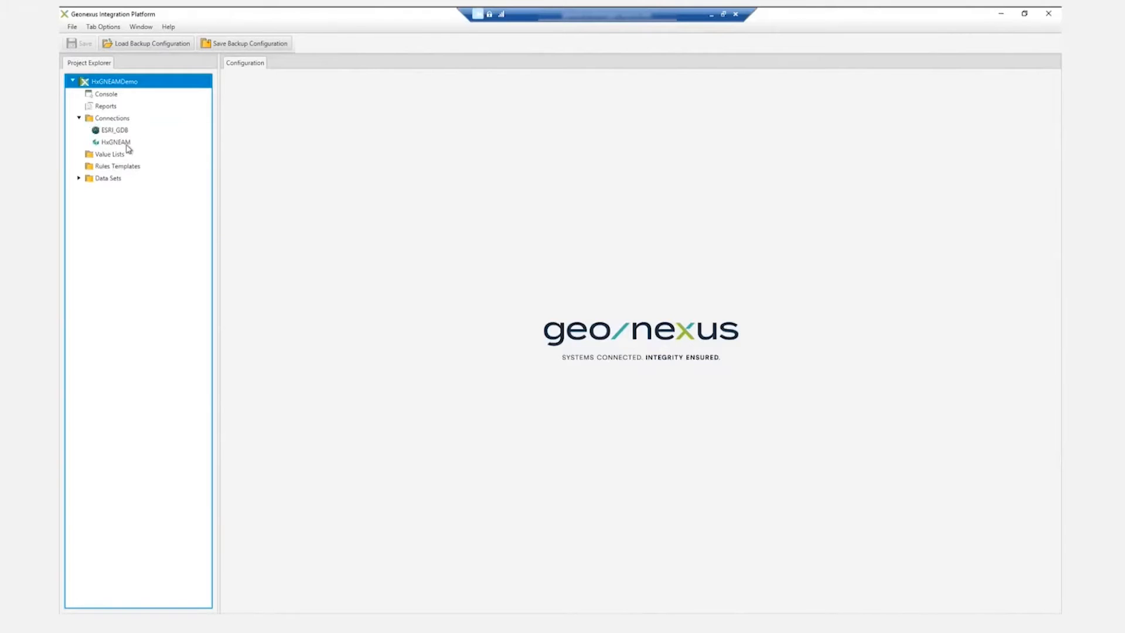
left_click(119, 120)
right_click(119, 122)
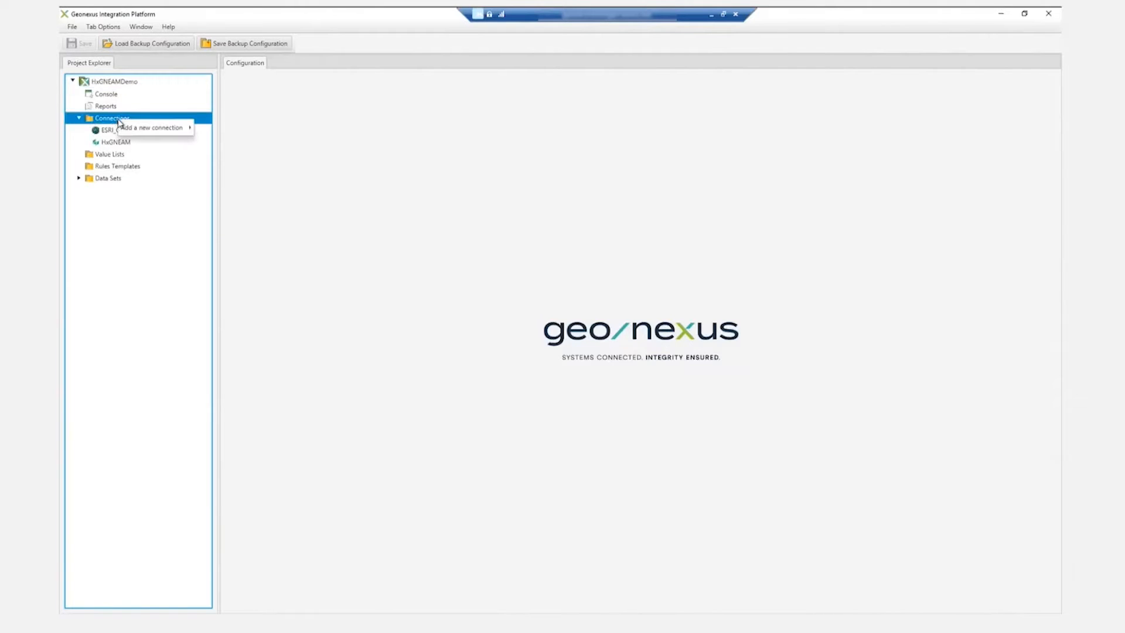
mouse_move(128, 128)
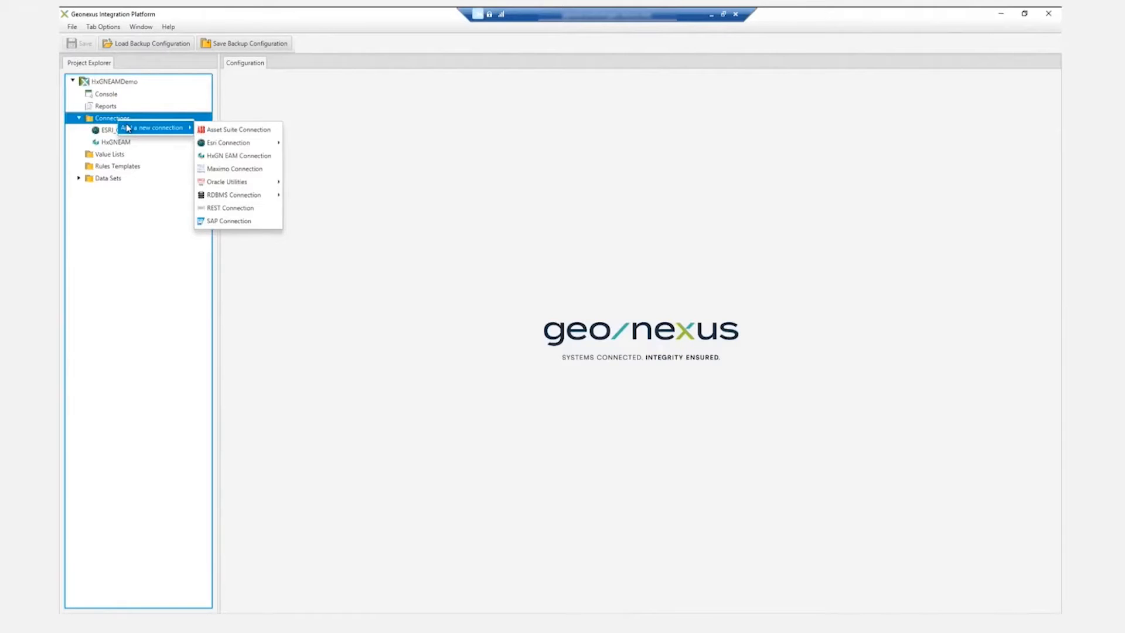
mouse_move(228, 145)
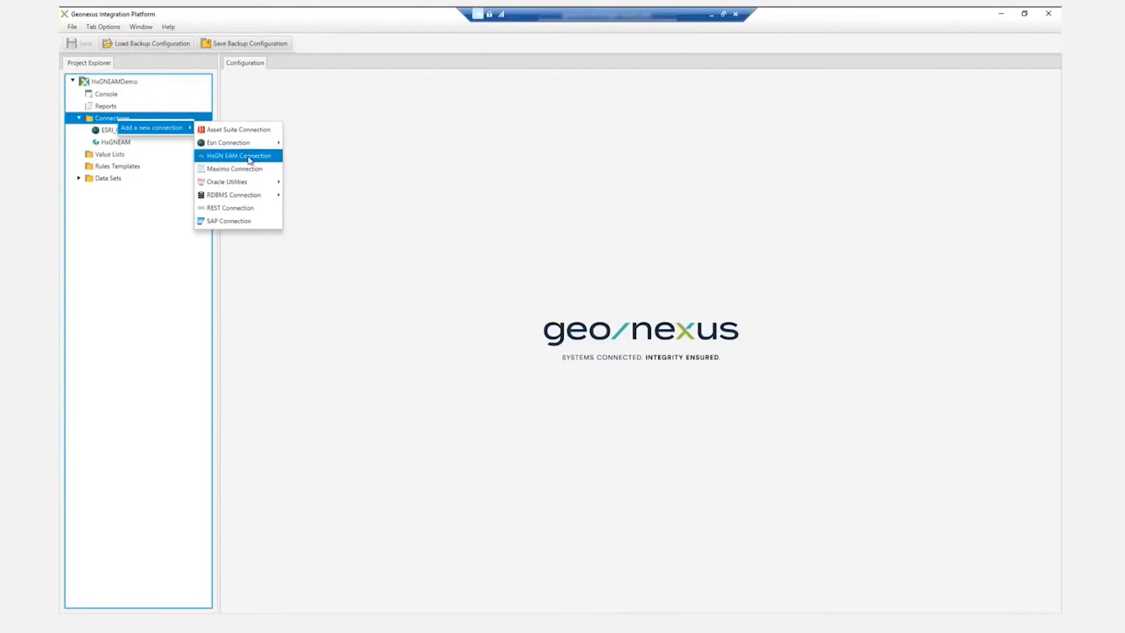
mouse_move(250, 183)
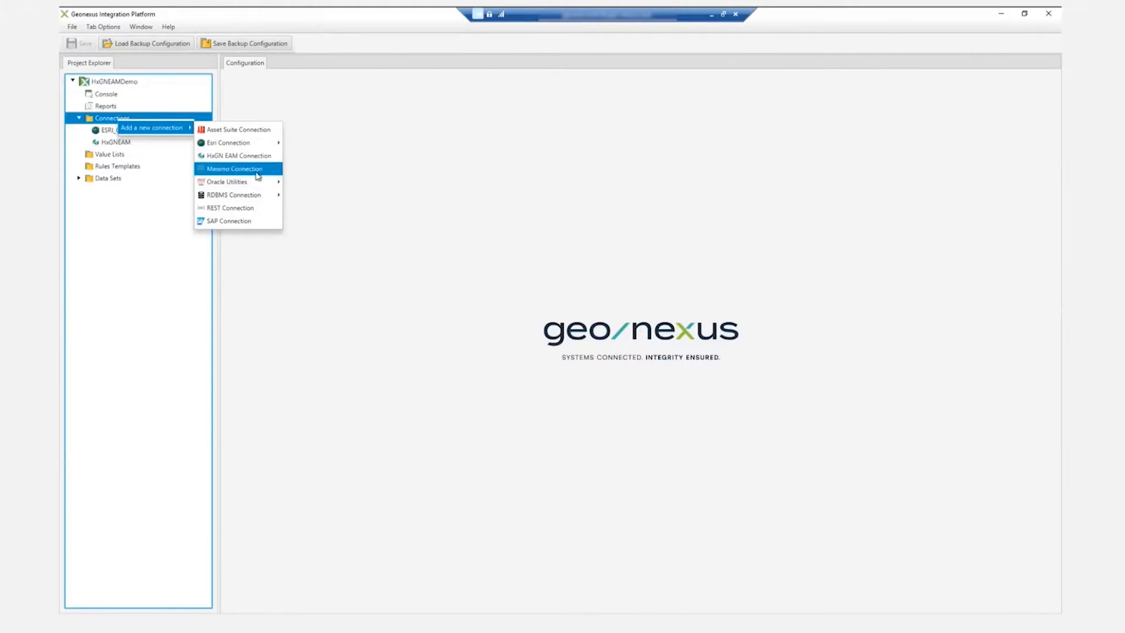
mouse_move(232, 199)
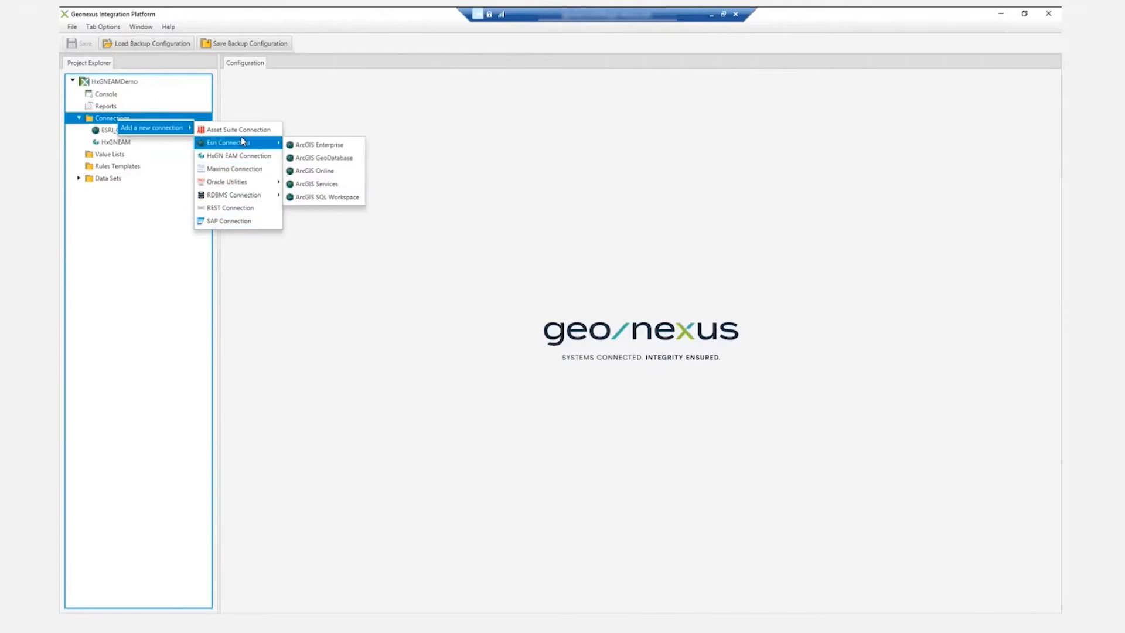
left_click(314, 111)
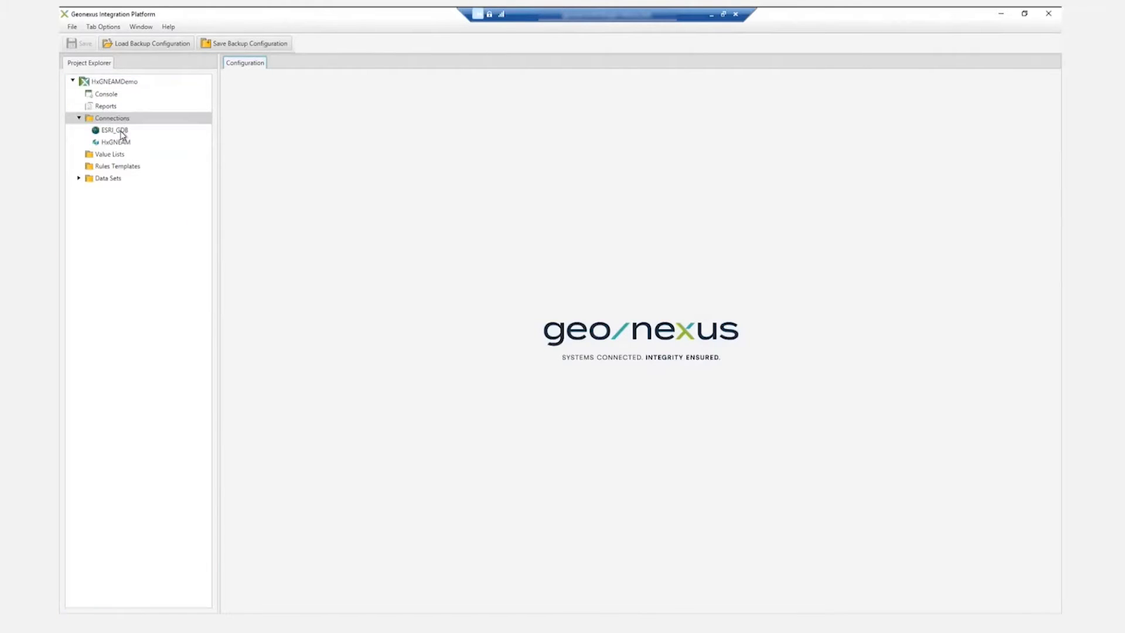
Open the ESRI_GDB geodatabase connection, validate it, and close the validation results.
double_click(122, 131)
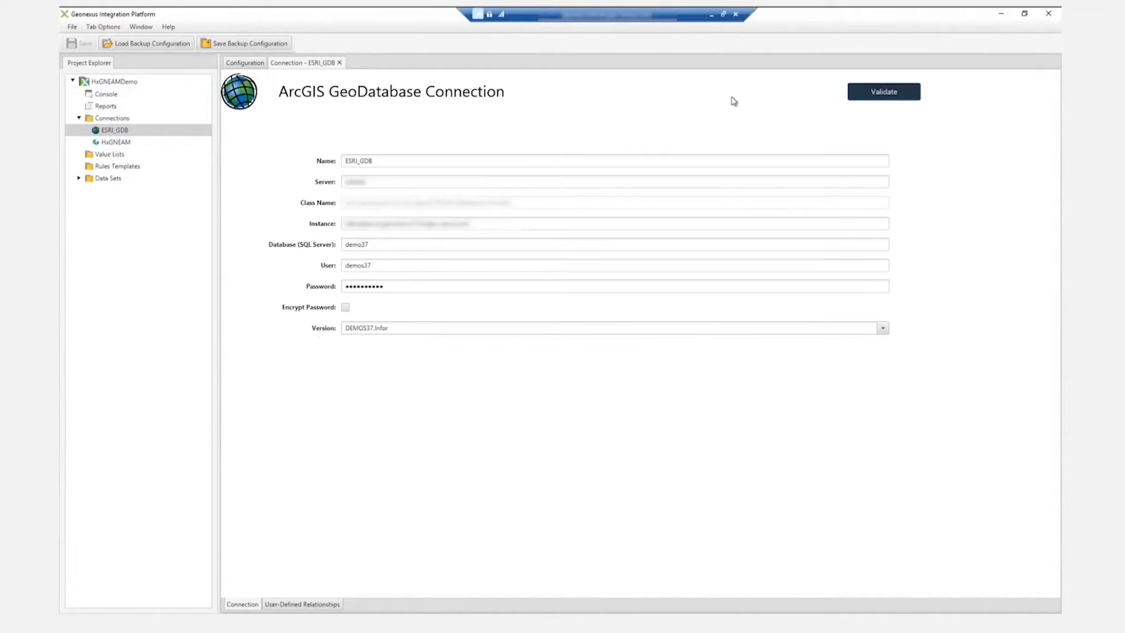
left_click(882, 93)
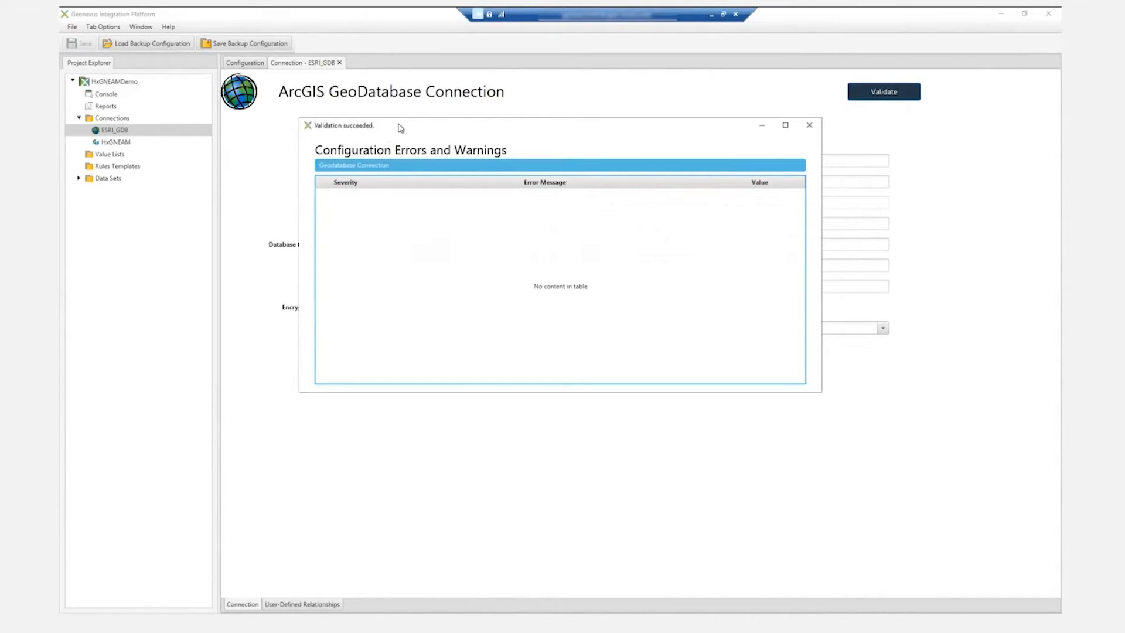
left_click(809, 125)
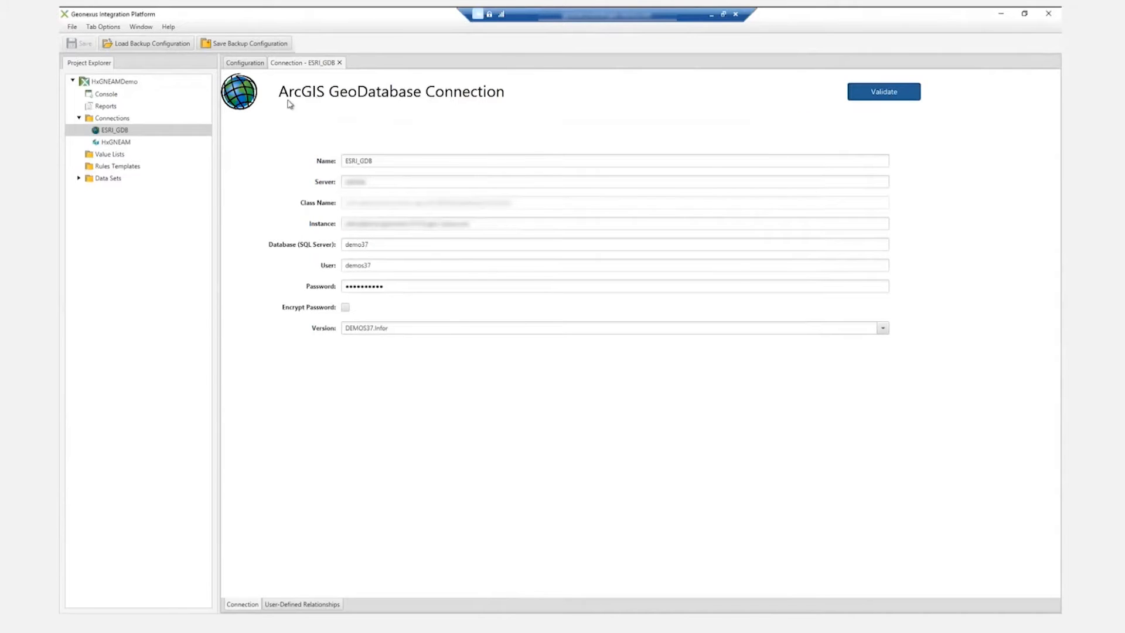
Open and validate the HxGNEAM connection, and view its connection information.
double_click(127, 144)
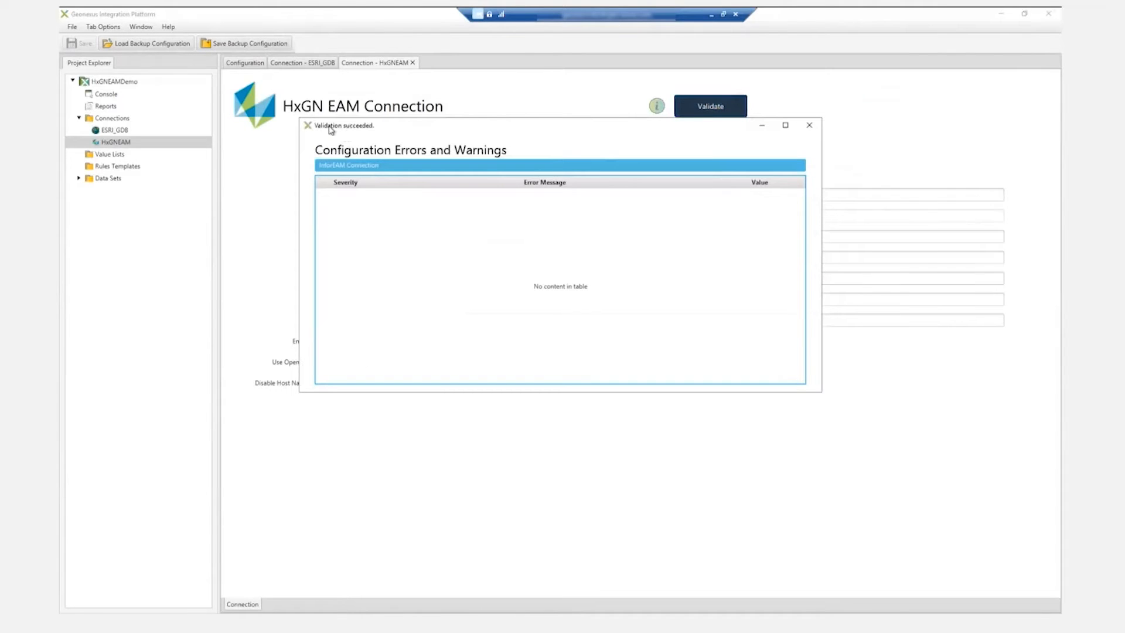
left_click(809, 124)
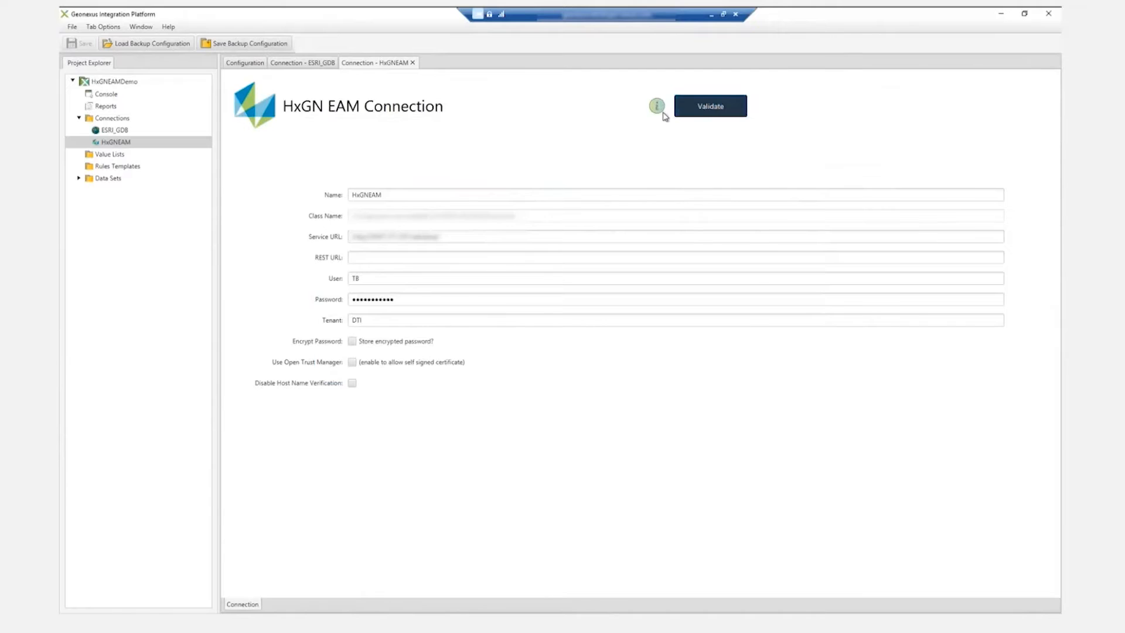
left_click(656, 106)
key("Escape")
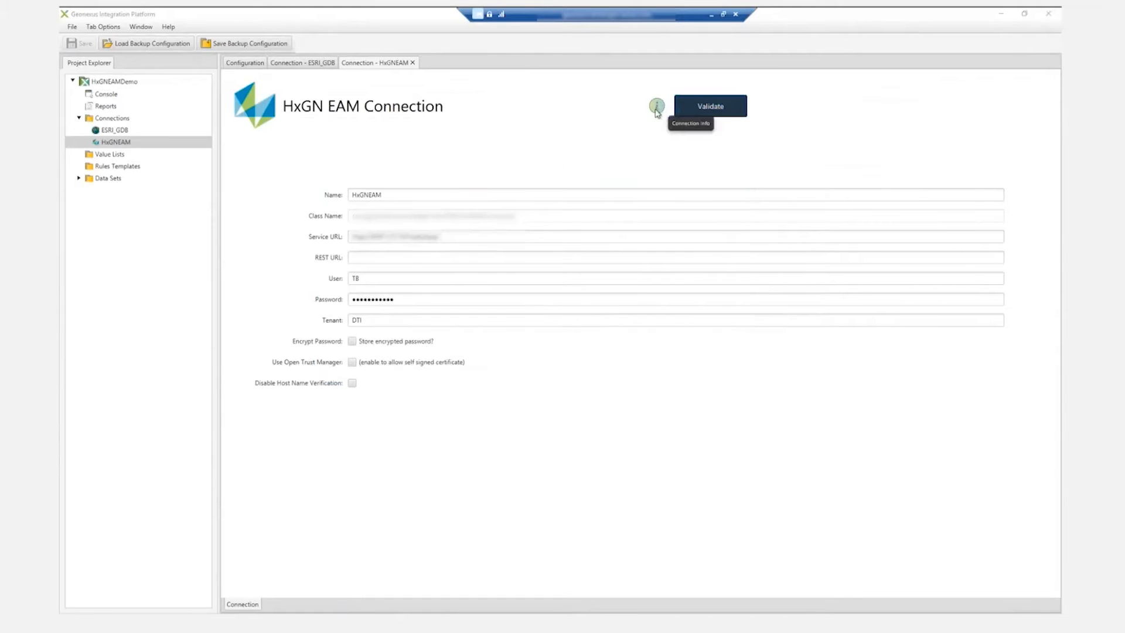
left_click(656, 109)
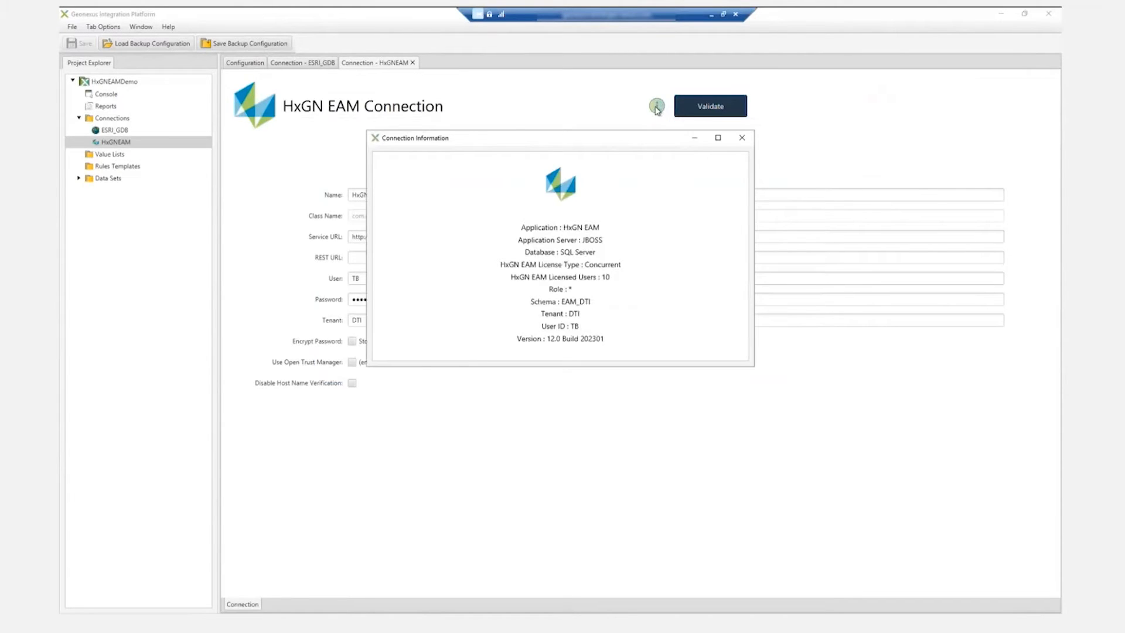
key("Escape")
left_click(656, 107)
left_click(741, 138)
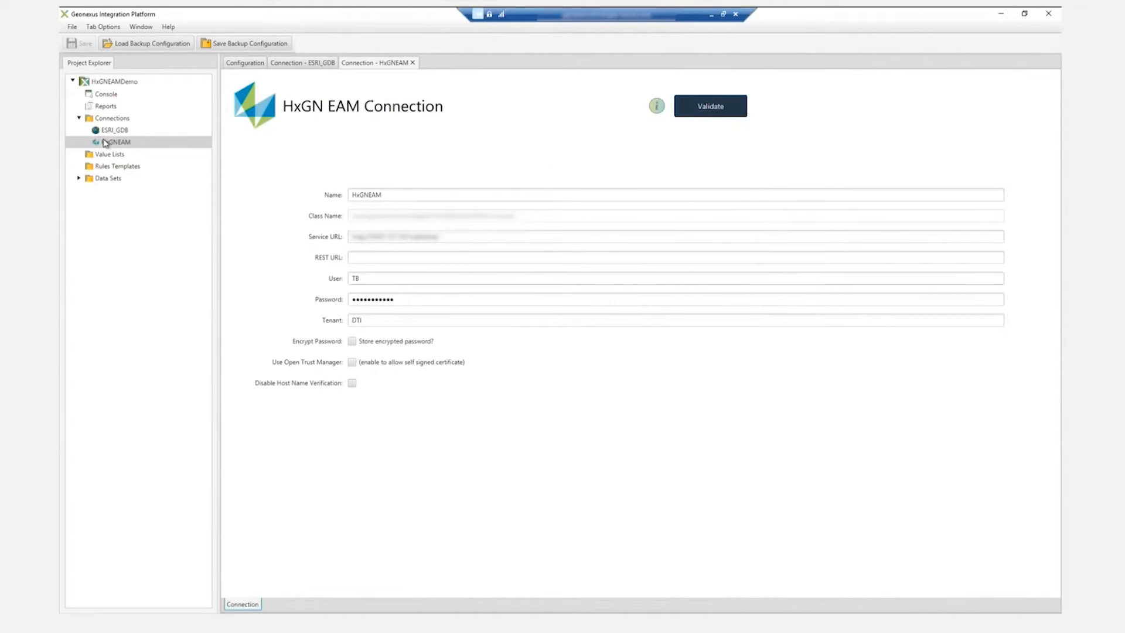
Collapse the connections and expand the data sets to review the hydrant cleanup, creates and updates sets.
left_click(77, 117)
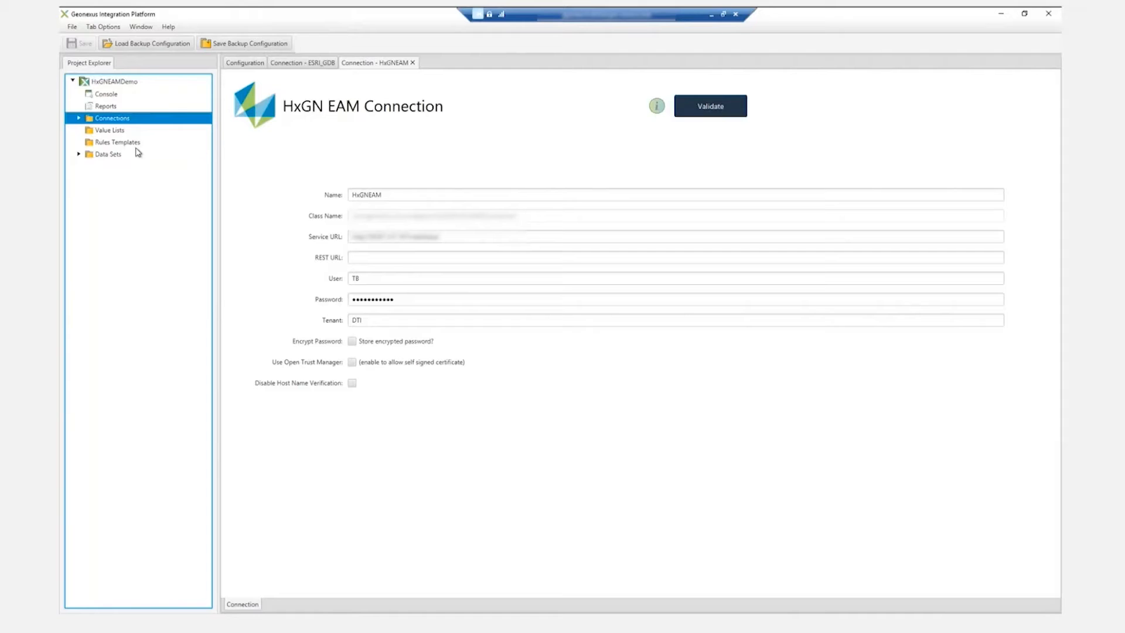
left_click(82, 154)
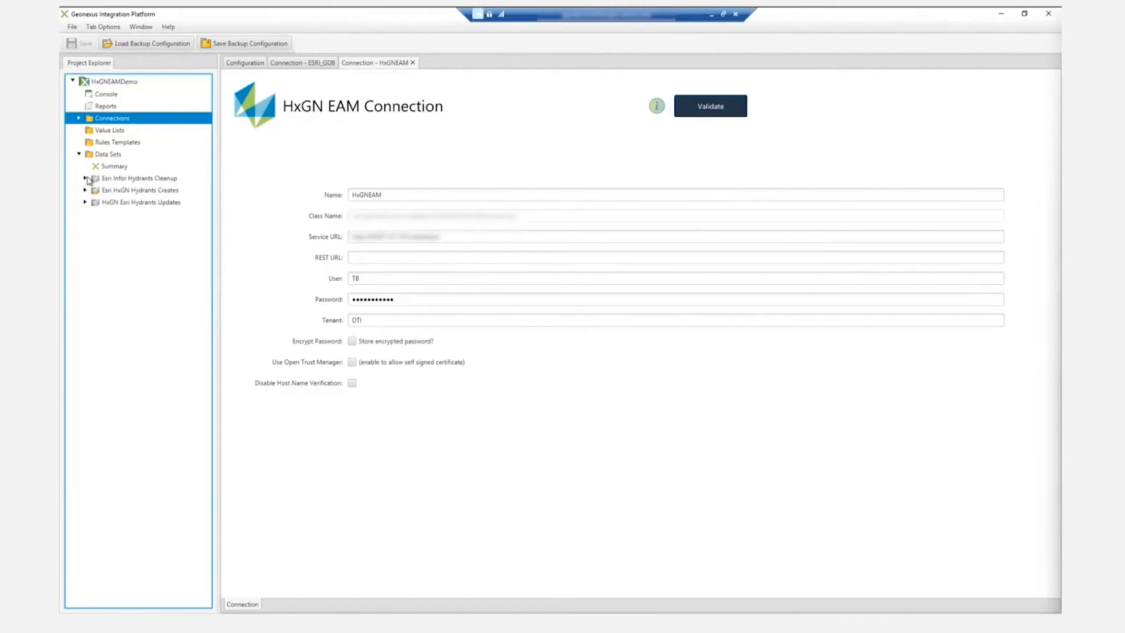
left_click(105, 178)
left_click(105, 190)
left_click(105, 202)
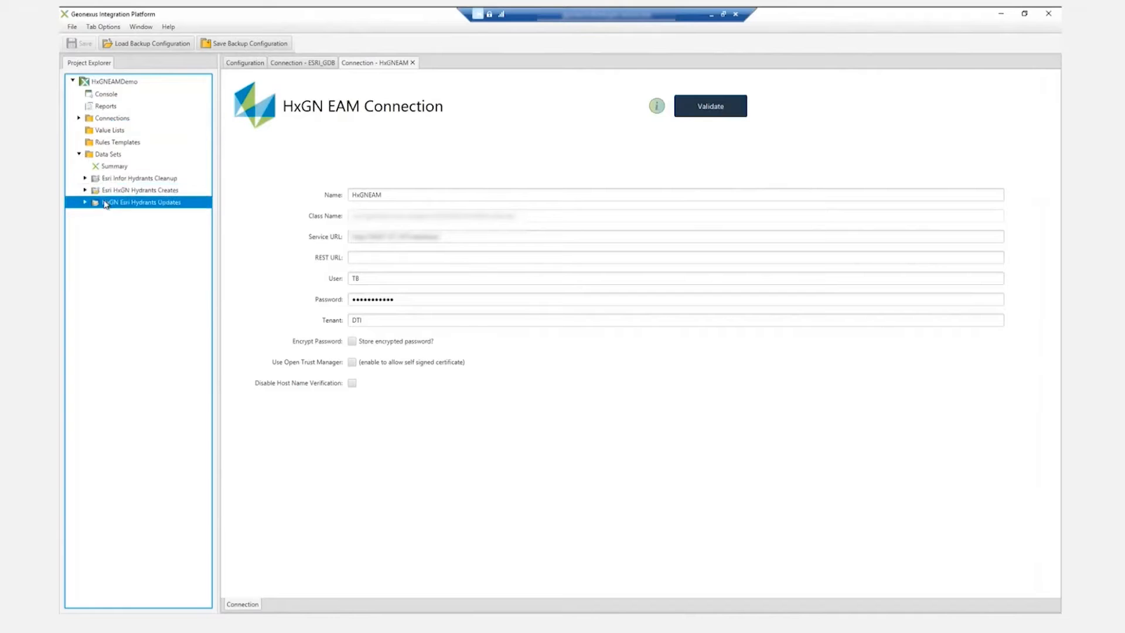
left_click(108, 191)
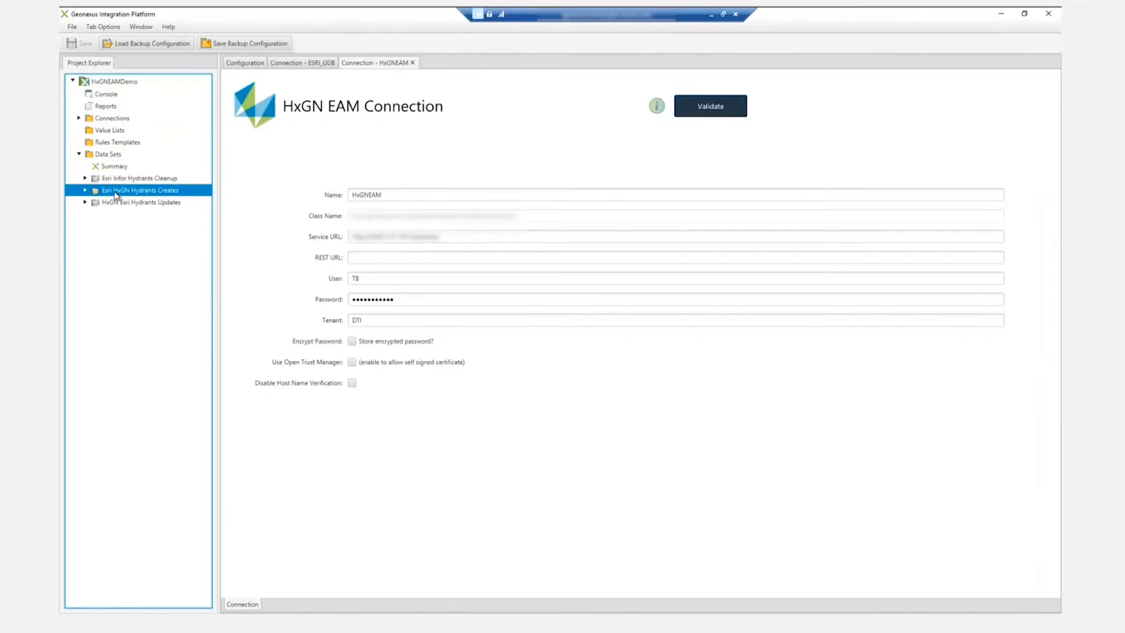
Open the GISHydrants and HxGNEAMHydrant data sources of the Esri HxGN Hydrants Creates data set to review their settings.
left_click(85, 192)
left_click(92, 204)
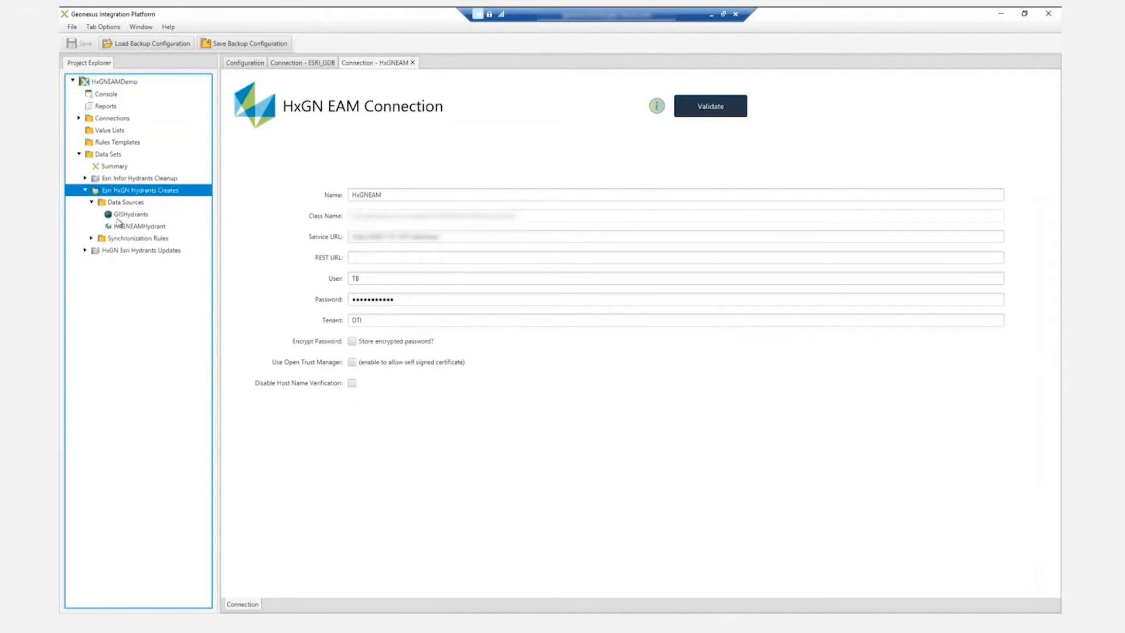
double_click(120, 215)
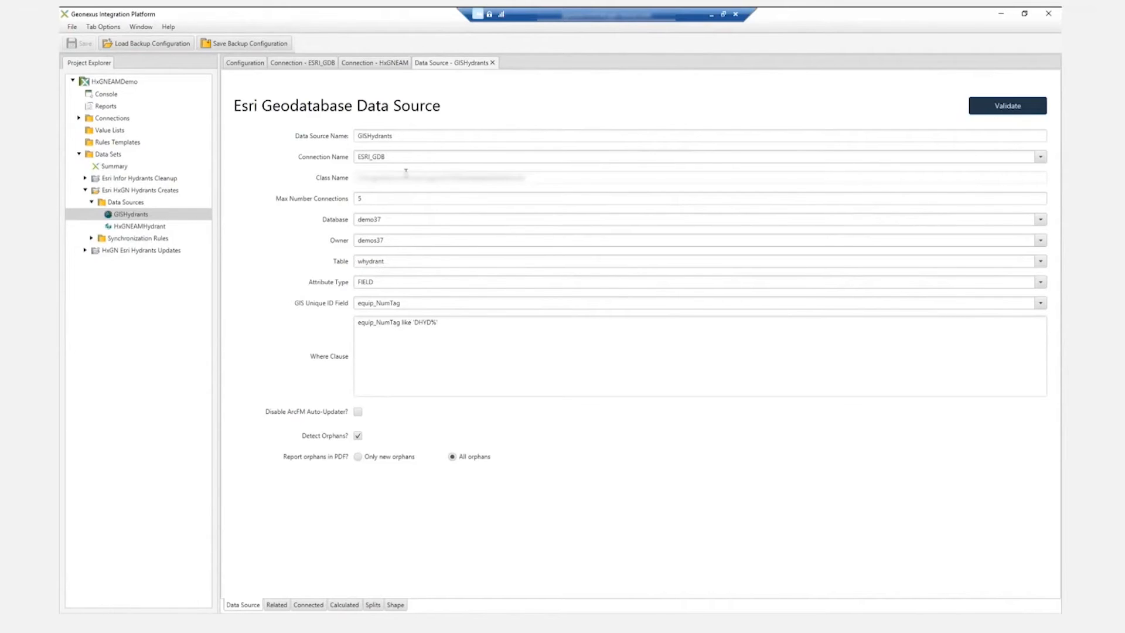
left_click(144, 227)
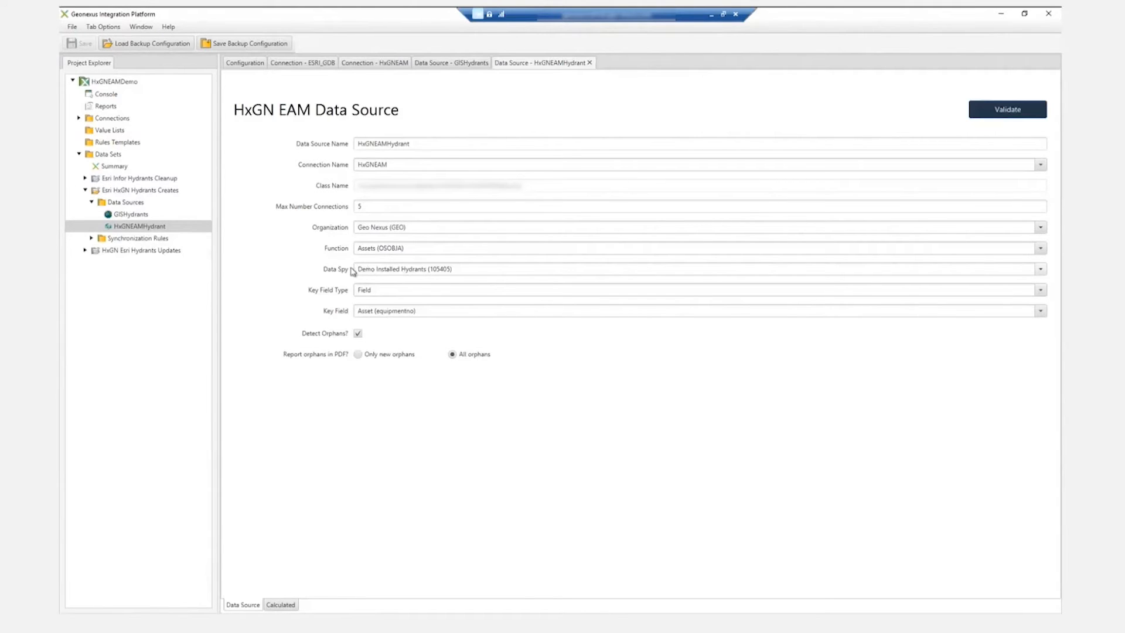
left_click(131, 218)
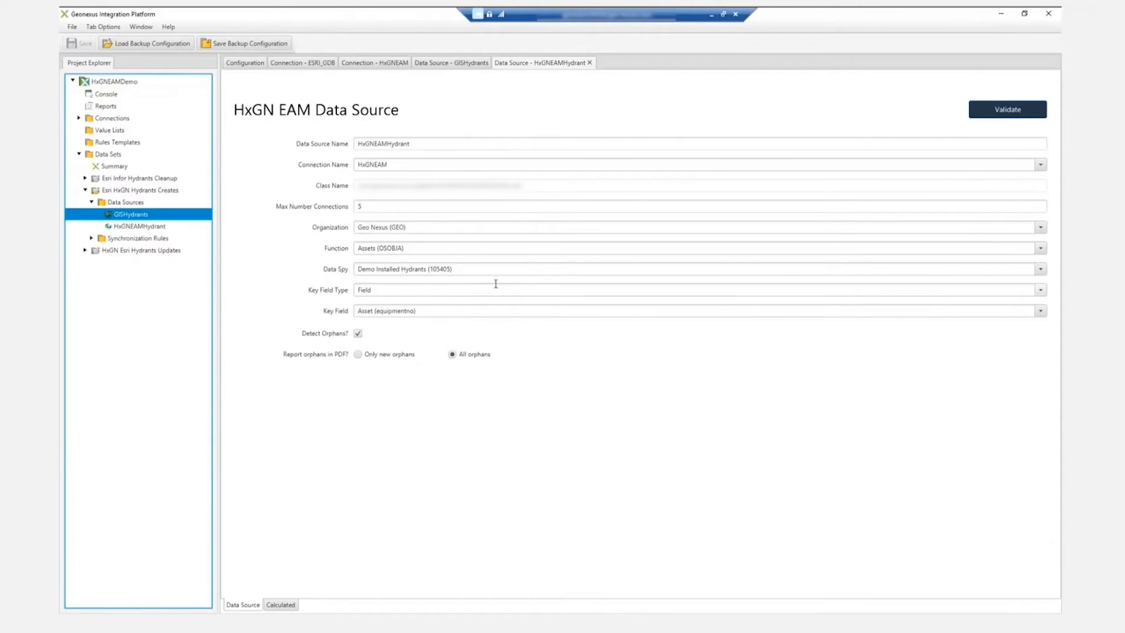
Open the Create Rules mappings for the HxGNEAMHydrant target in the Esri HxGN Hydrants Creates synchronization rules.
left_click(91, 202)
left_click(91, 214)
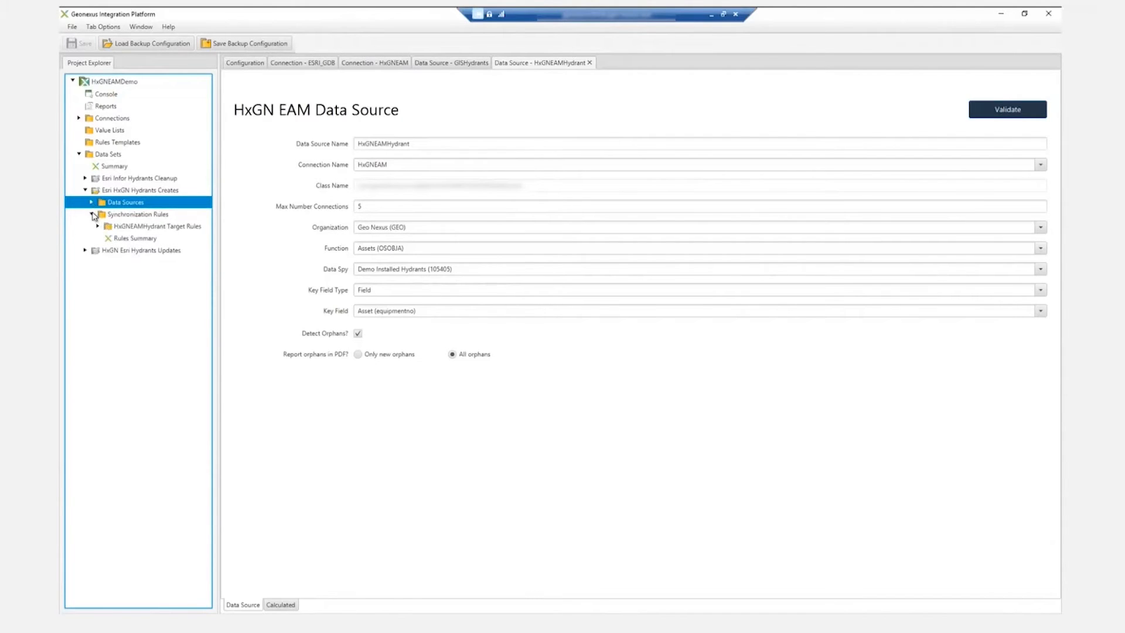
left_click(95, 227)
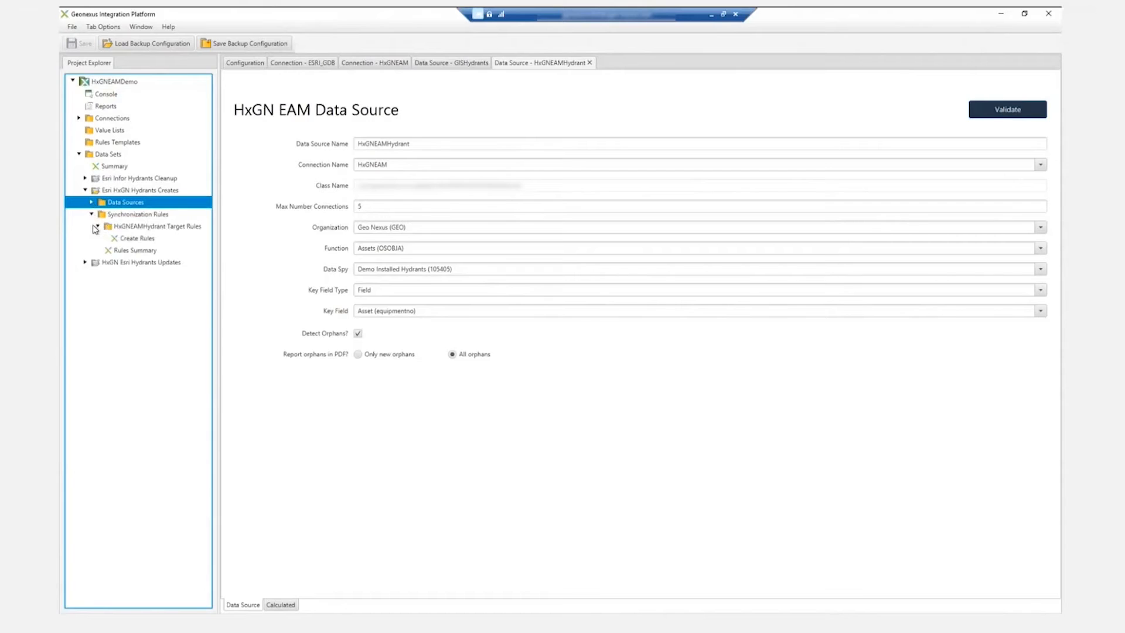
left_click(138, 239)
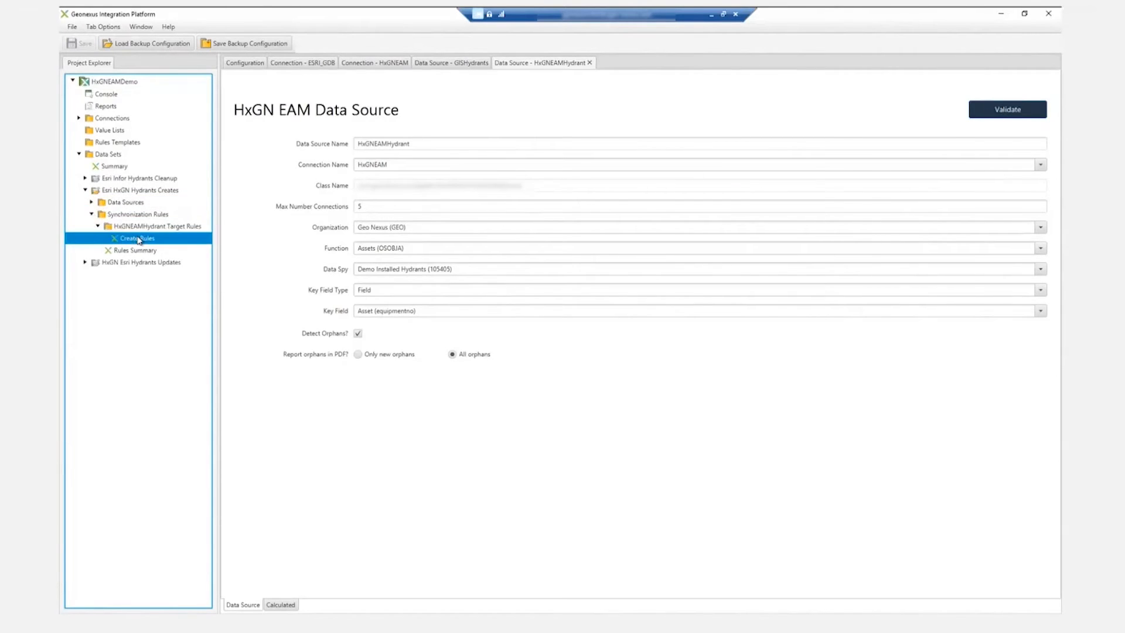
double_click(139, 240)
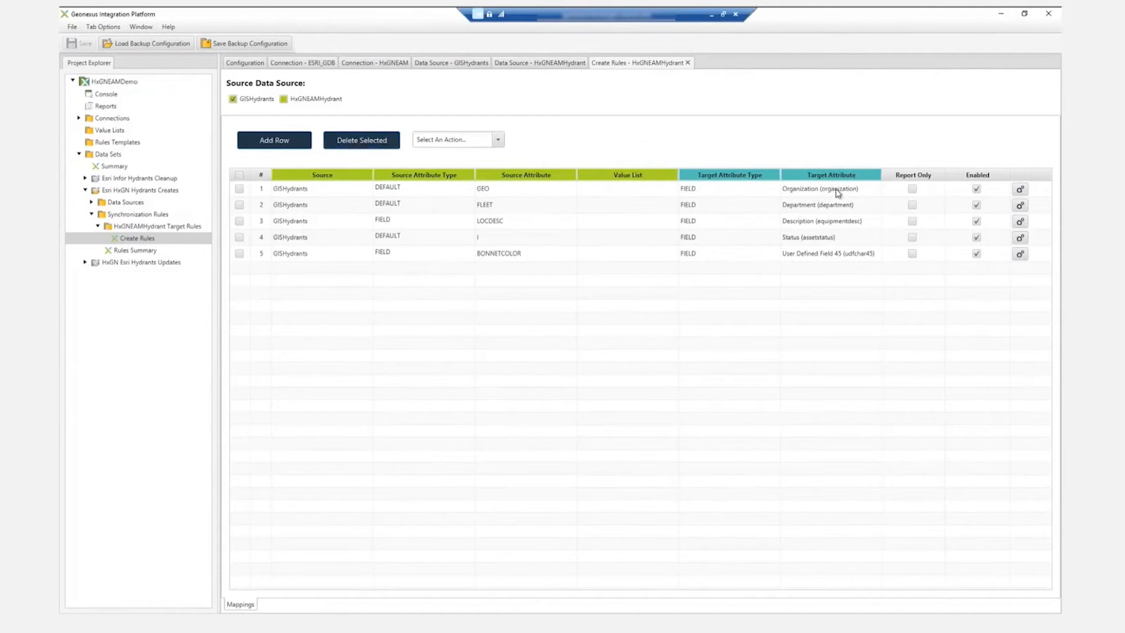
View the available source attribute types for the rule targeting the Organization field, keeping DEFAULT.
left_click(451, 188)
left_click(451, 188)
left_click(469, 191)
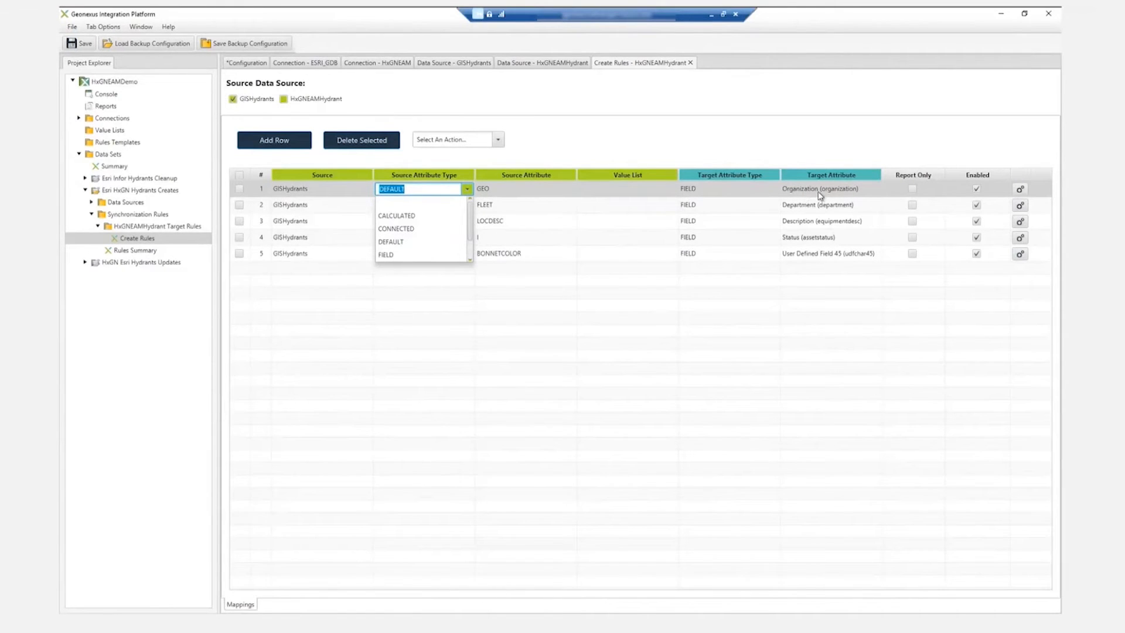
left_click(710, 153)
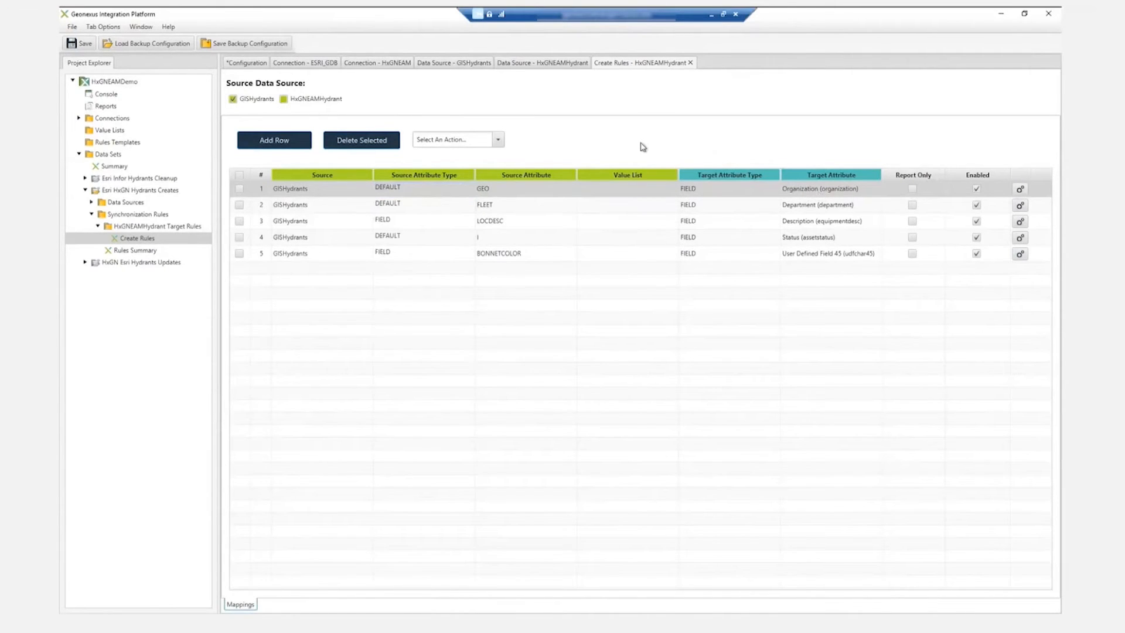
View the available source attribute types for the rule targeting the Description field, keeping FIELD.
left_click(416, 225)
left_click(416, 228)
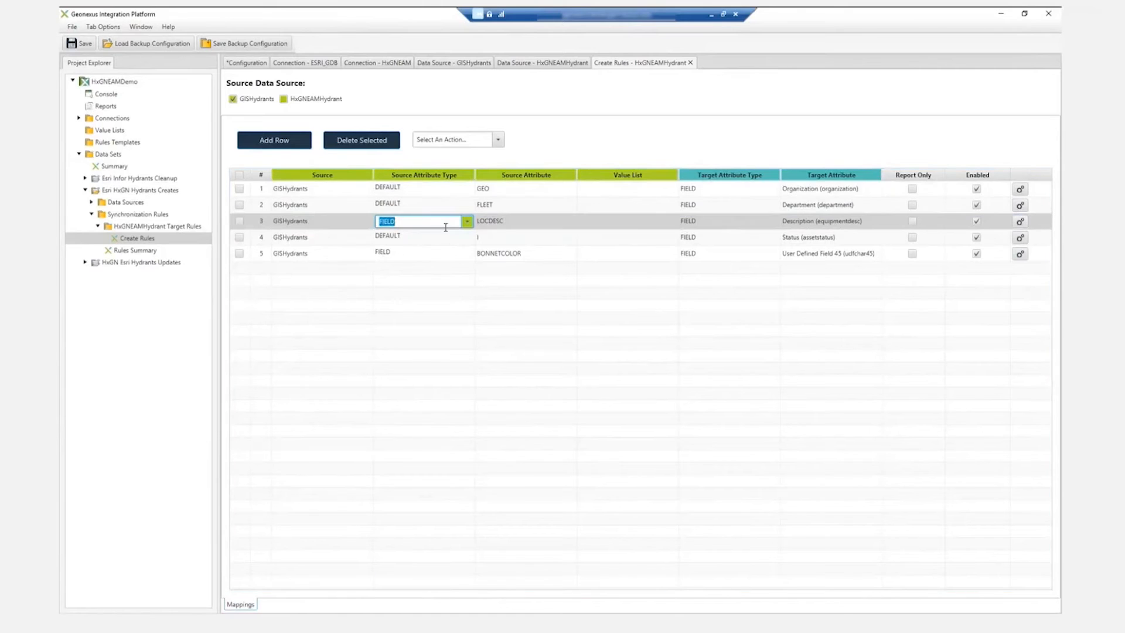
left_click(468, 223)
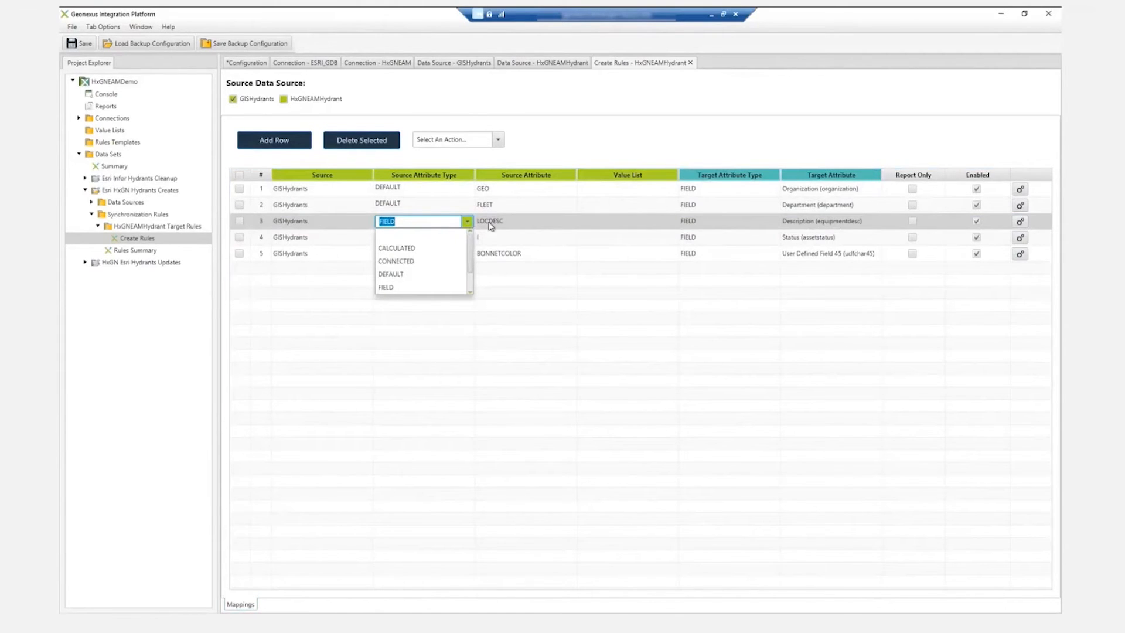
left_click(527, 226)
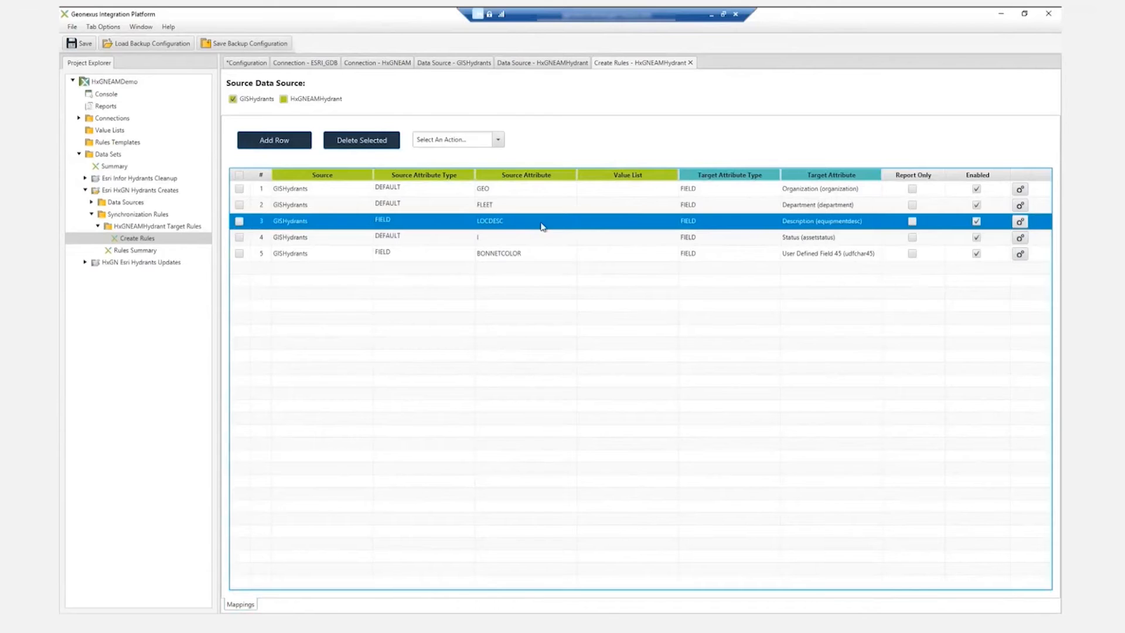
Browse the GIS source attributes available for the Description rule, keeping LOCDESC.
left_click(544, 227)
left_click(570, 222)
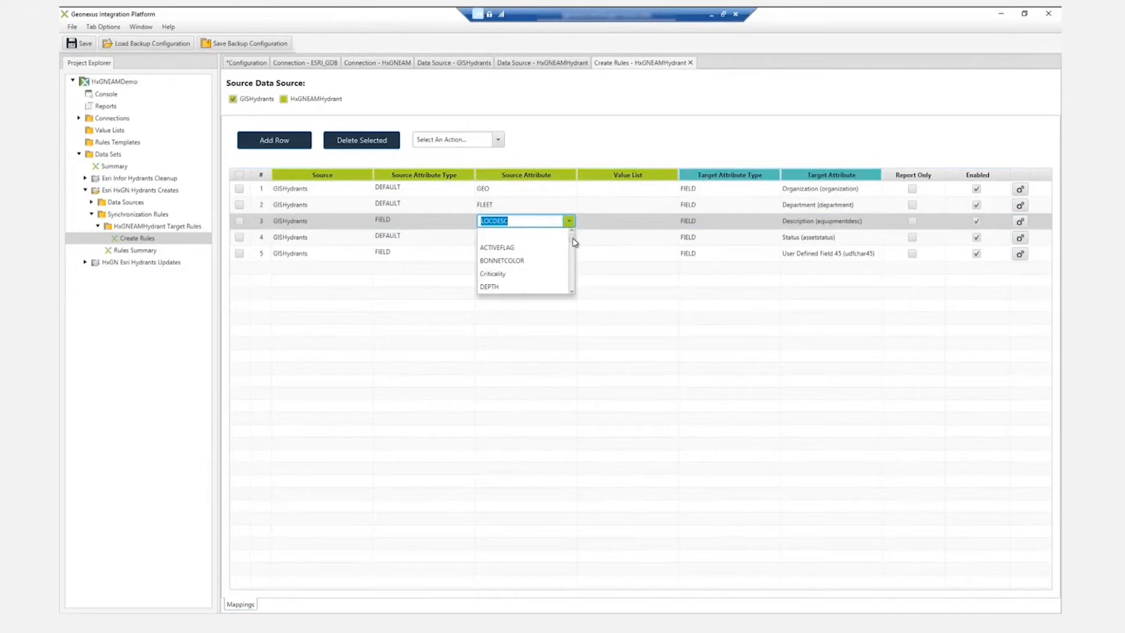
mouse_move(573, 242)
left_mouse_down()
mouse_move(573, 274)
mouse_move(573, 234)
left_mouse_up()
left_click(573, 143)
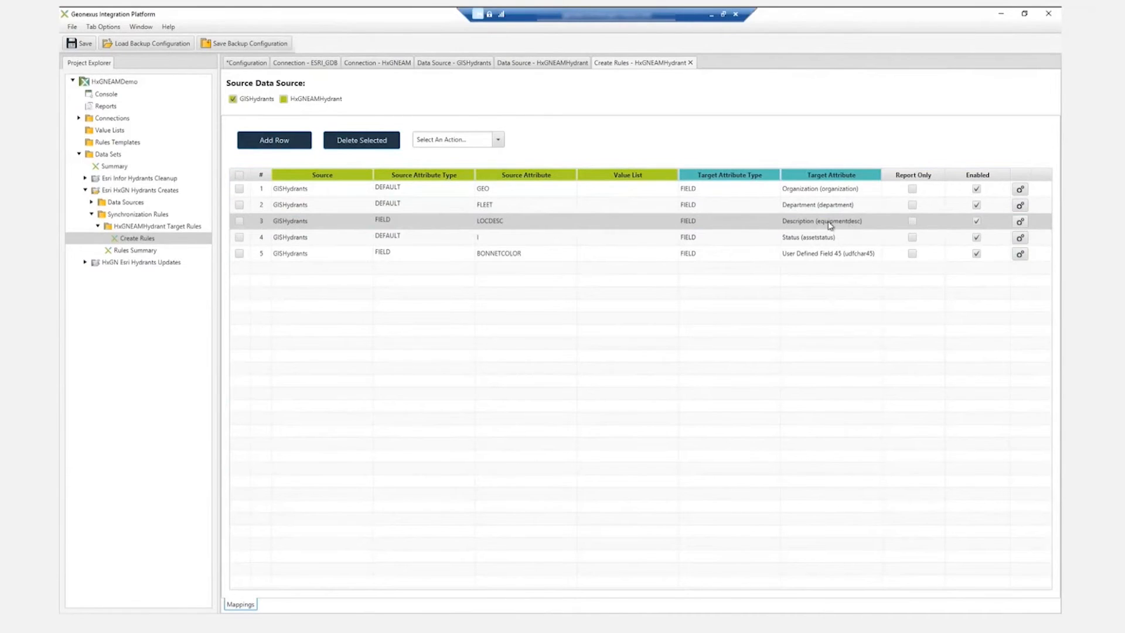
Review the full list of source attribute types for the Description rule through SHAPEFIELD, leaving it set to FIELD.
left_click(409, 227)
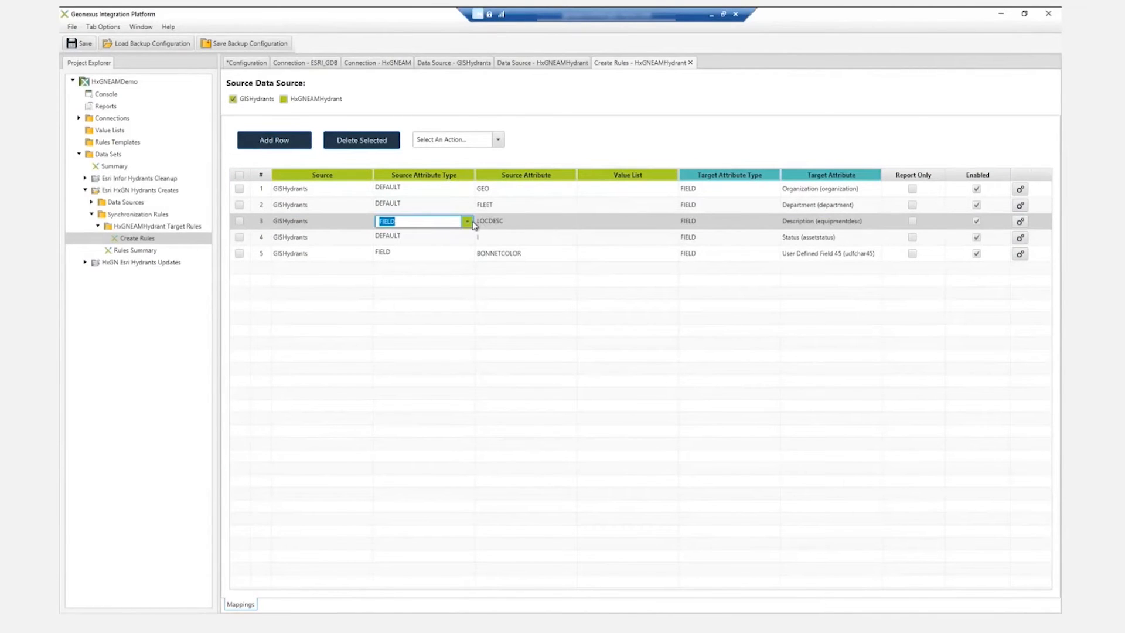
left_click(468, 222)
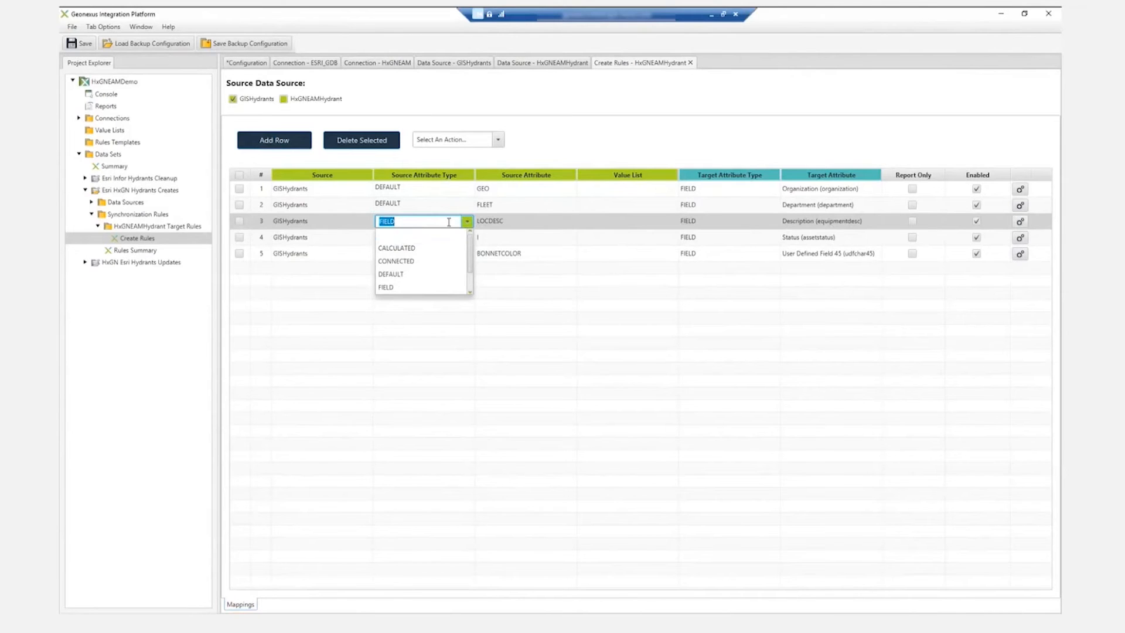
scroll(422, 264, "down", 1)
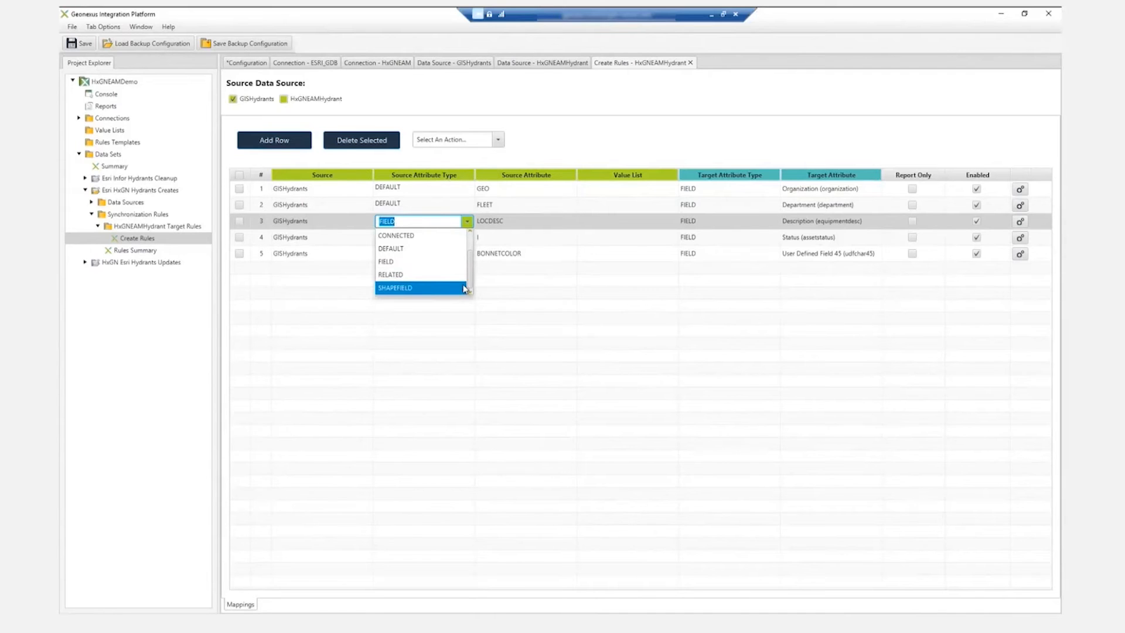
left_click(551, 152)
left_click(530, 149)
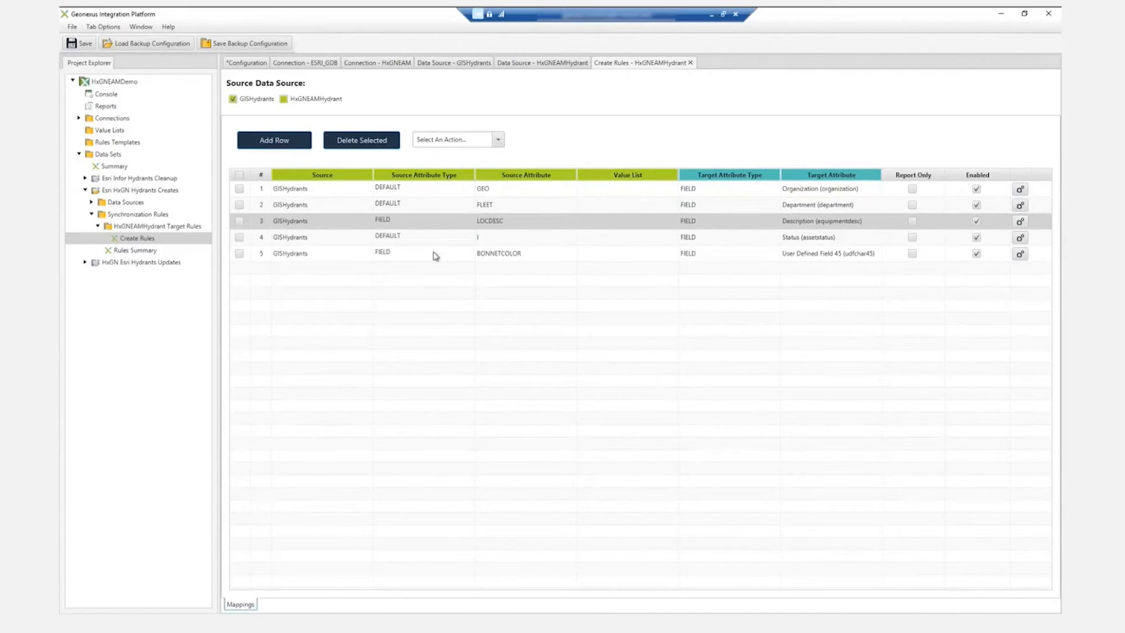
View the available target attribute types for the Organization rule, keeping FIELD.
left_click(743, 193)
left_click(743, 192)
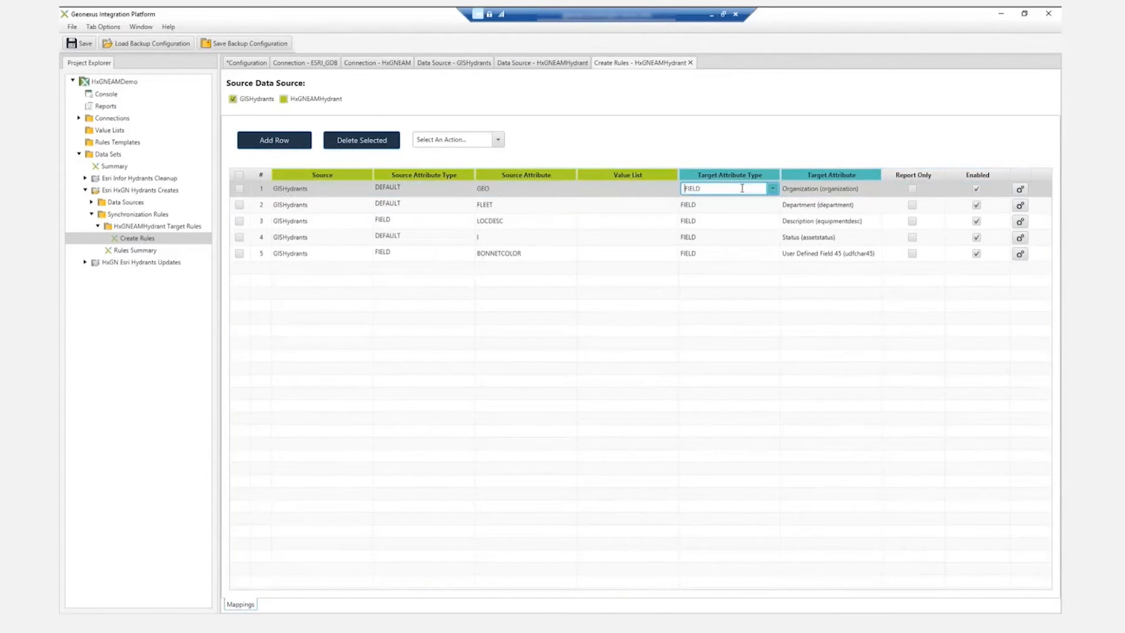
left_click(773, 190)
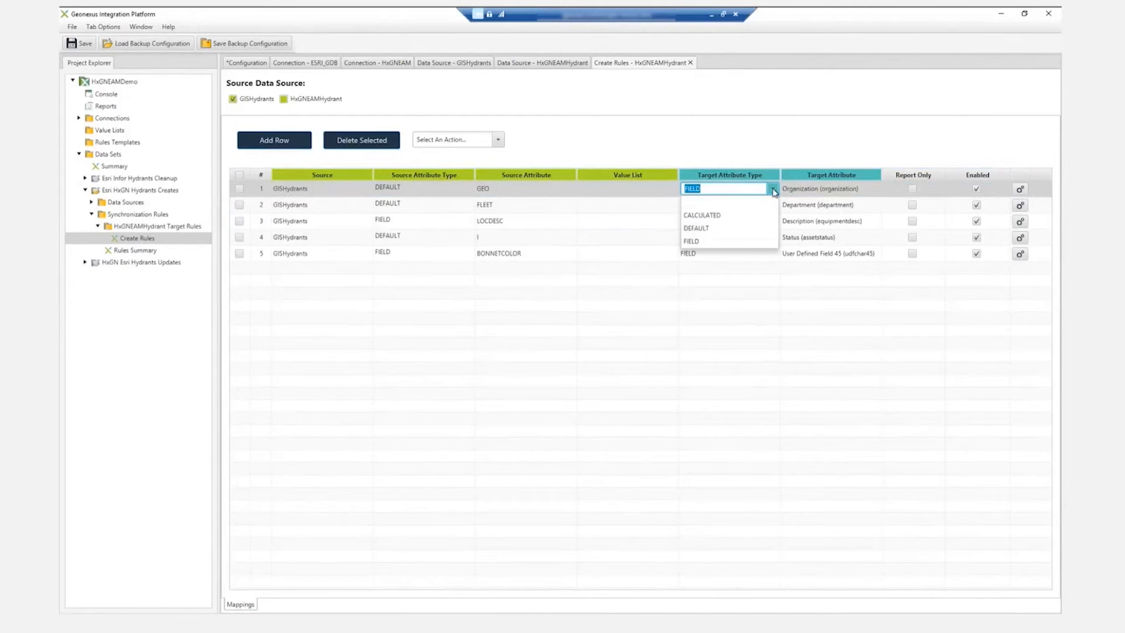
left_click(760, 154)
Browse the HxGN EAM target attributes available for the Organization rule, keeping Organization (organization).
left_click(845, 195)
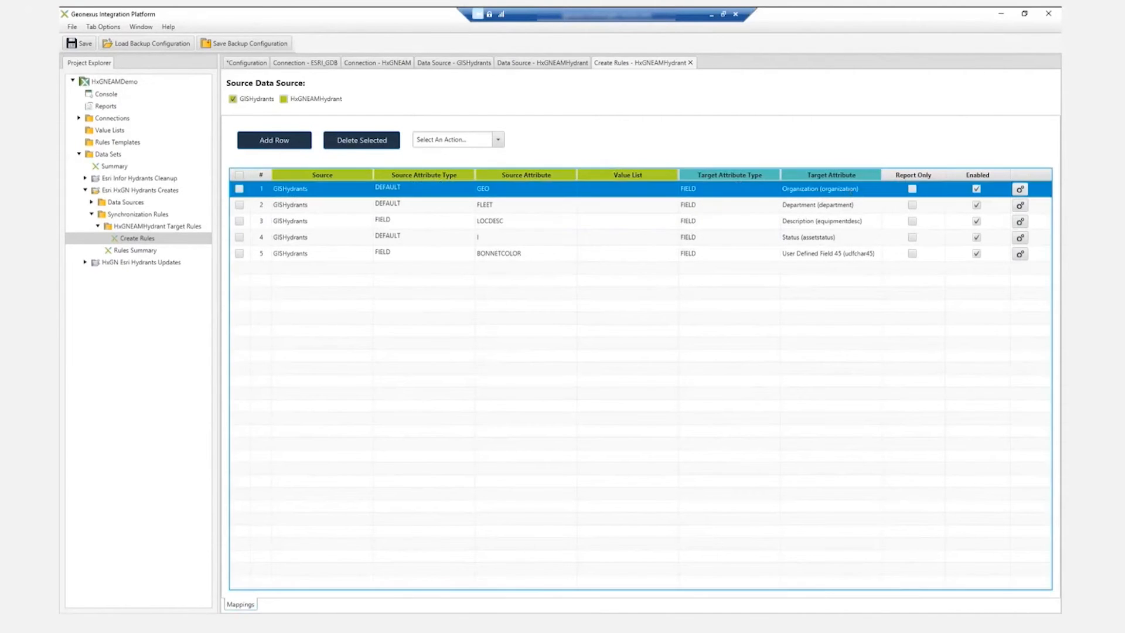
double_click(847, 195)
left_click(874, 189)
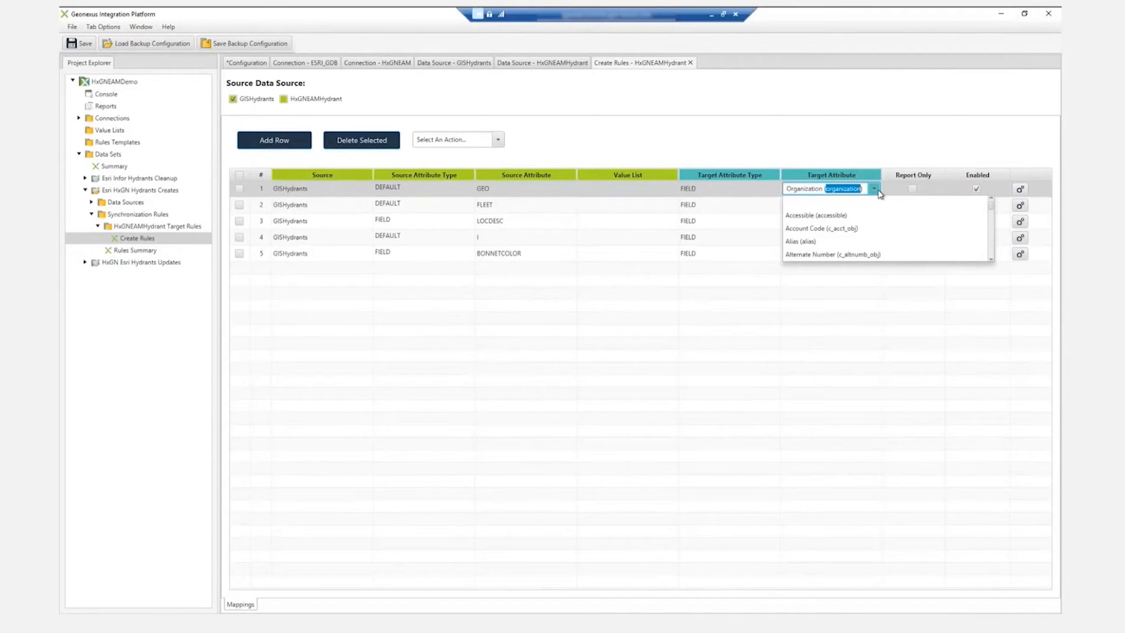
left_click(876, 157)
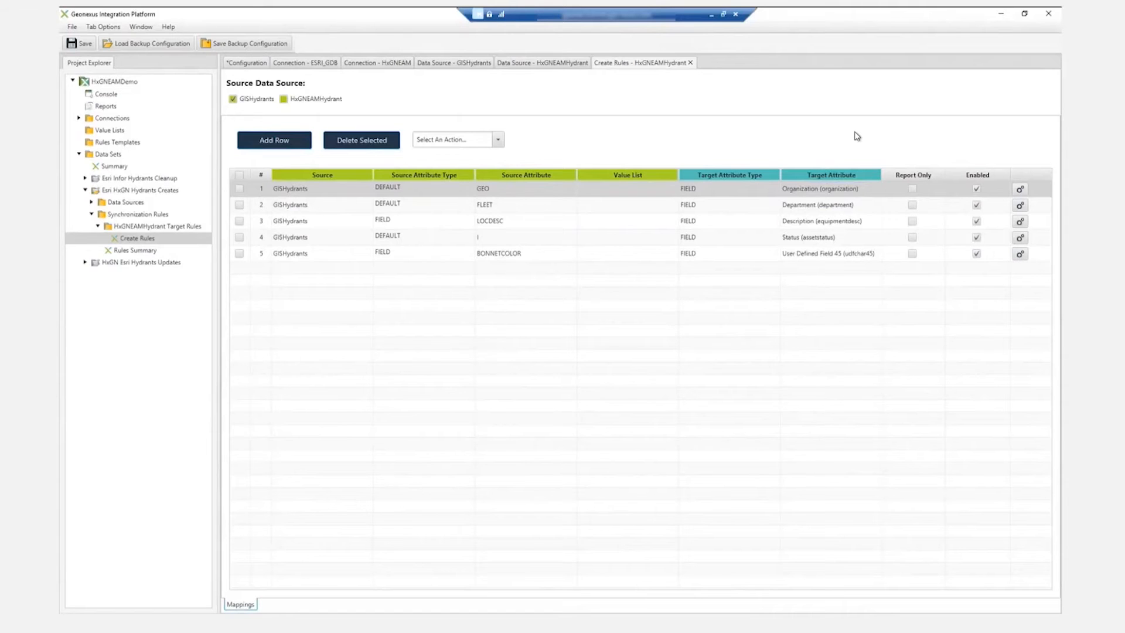
Check the preview mode option of the Esri HxGN Hydrants Creates data set and open the HxGNEAMDemo project's Console.
right_click(110, 193)
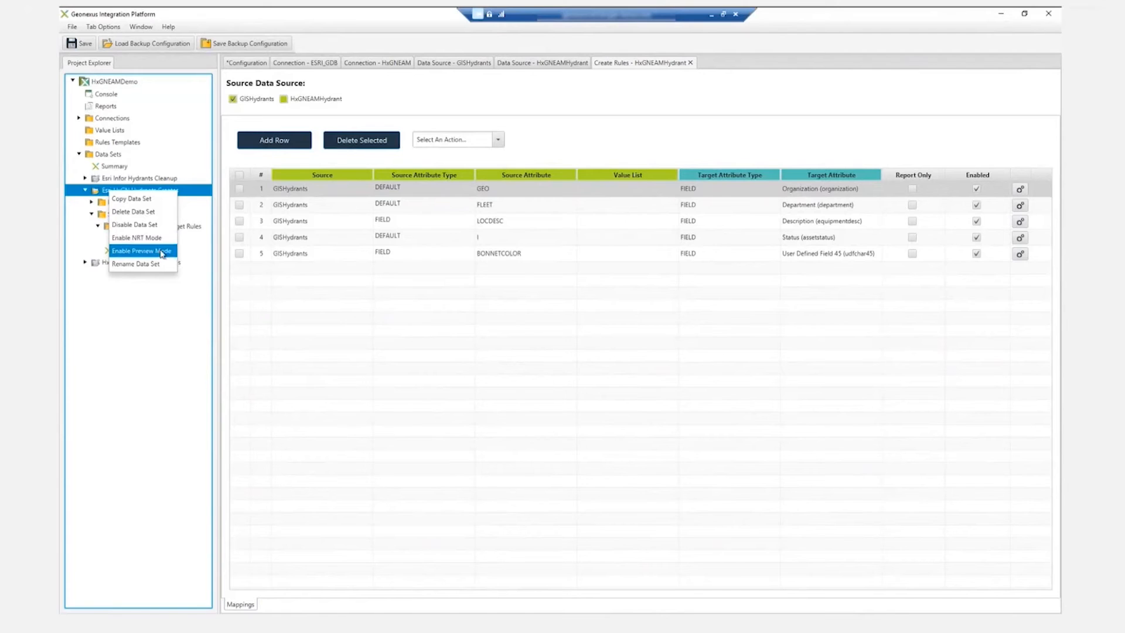
left_click(162, 250)
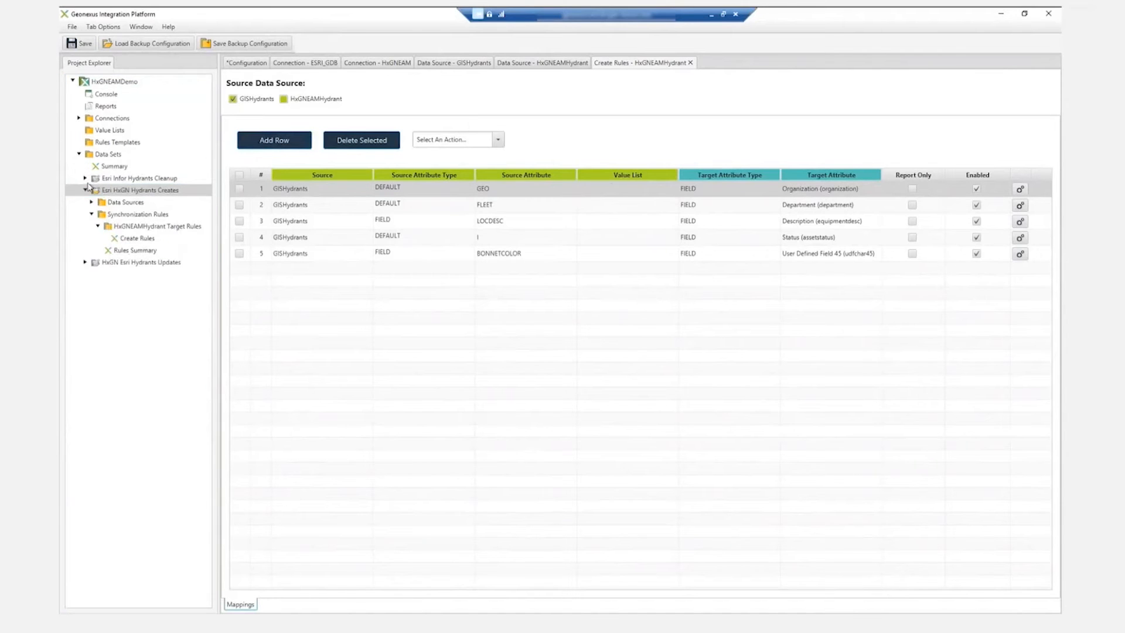
left_click(79, 155)
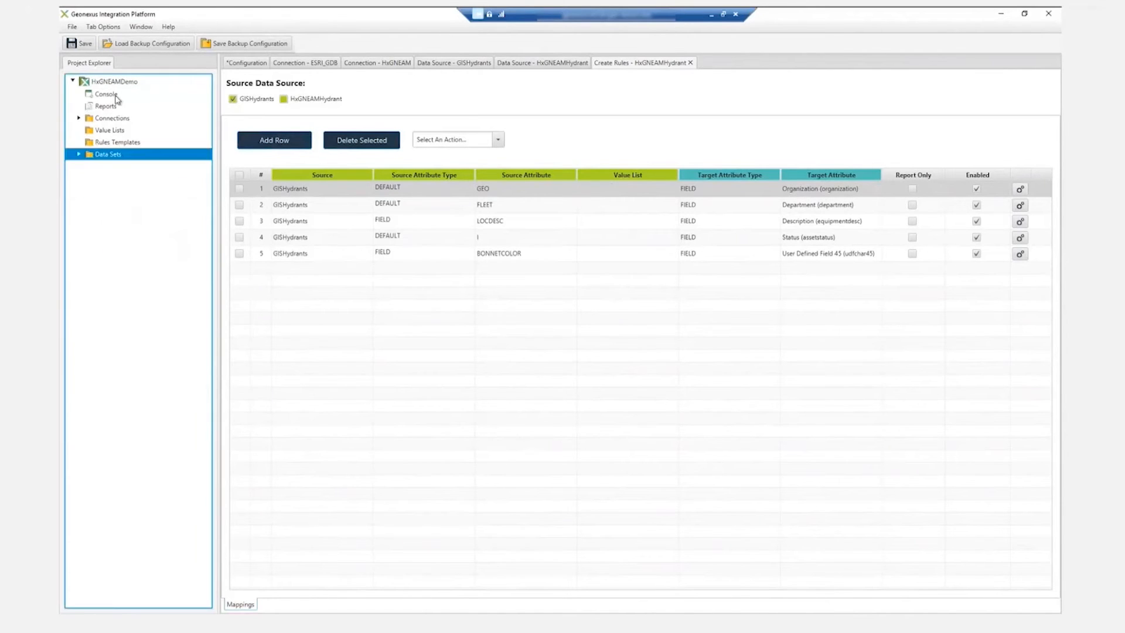
double_click(111, 95)
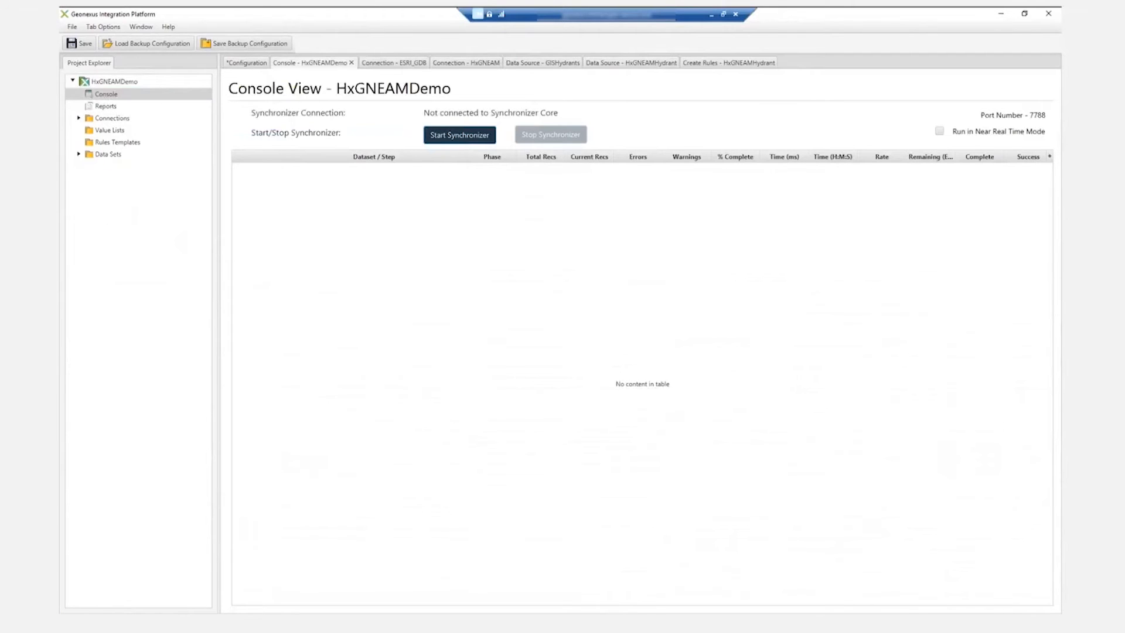
Switch to ArcMap and locate hydrant DHYD000005 and its Location Description in the Water Hydrants attribute table.
left_click(202, 596)
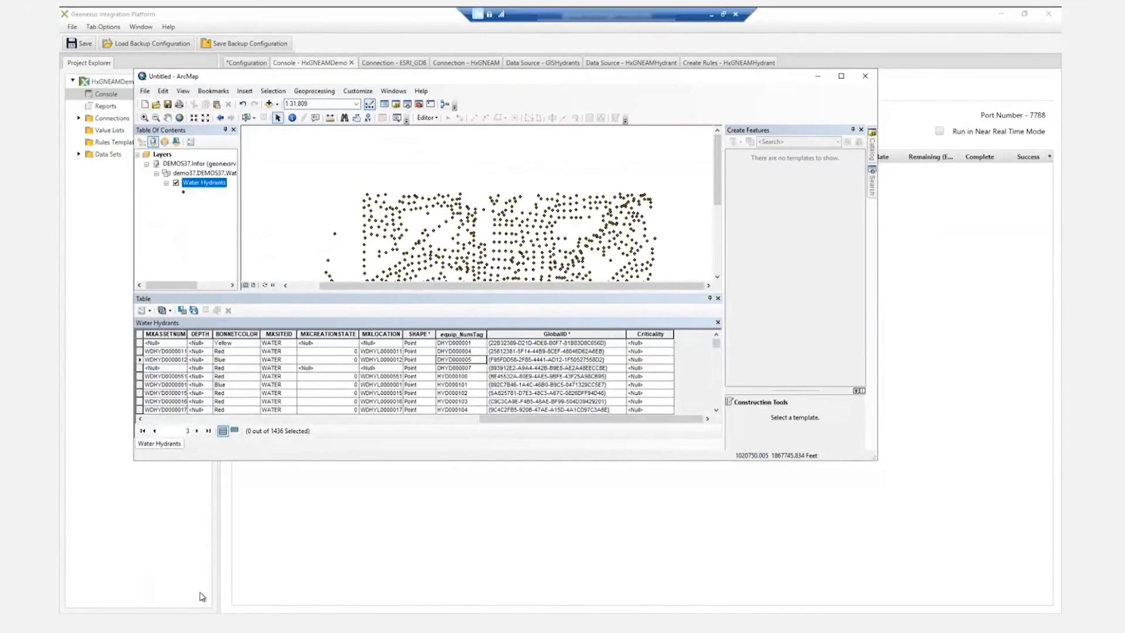
left_click_drag(584, 81, 610, 84)
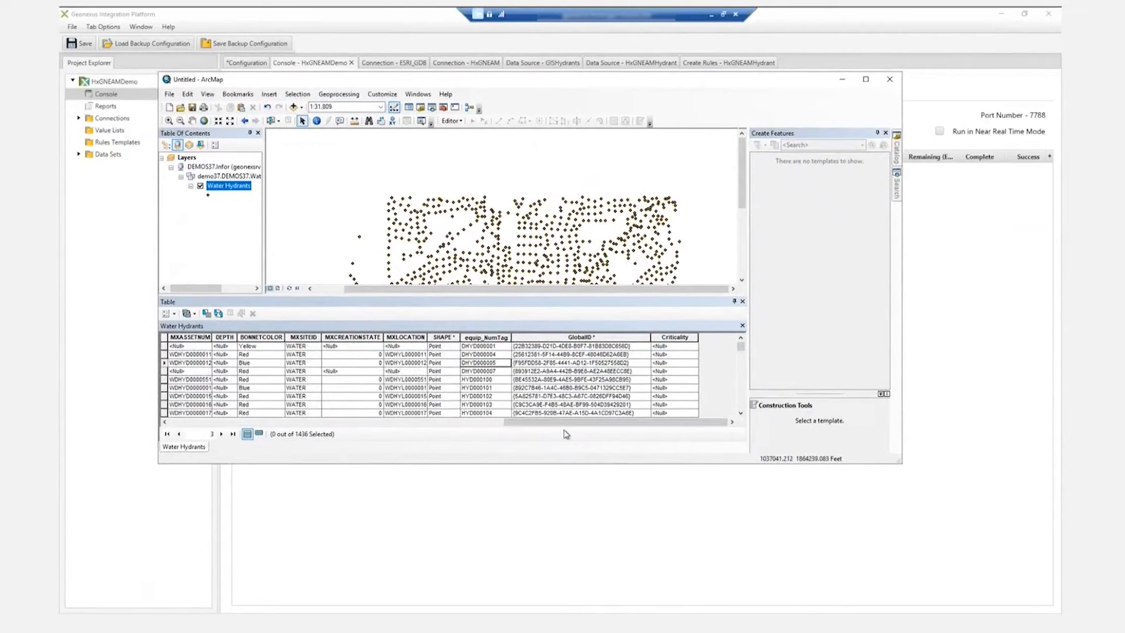
left_click(484, 366)
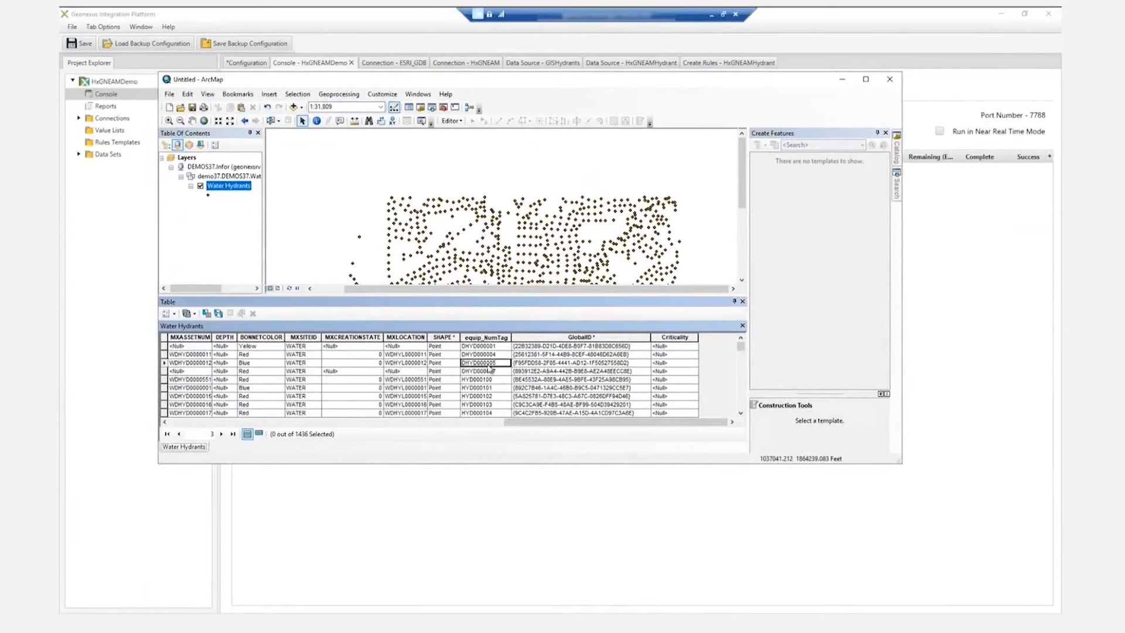
left_click_drag(545, 424, 216, 449)
left_click(366, 364)
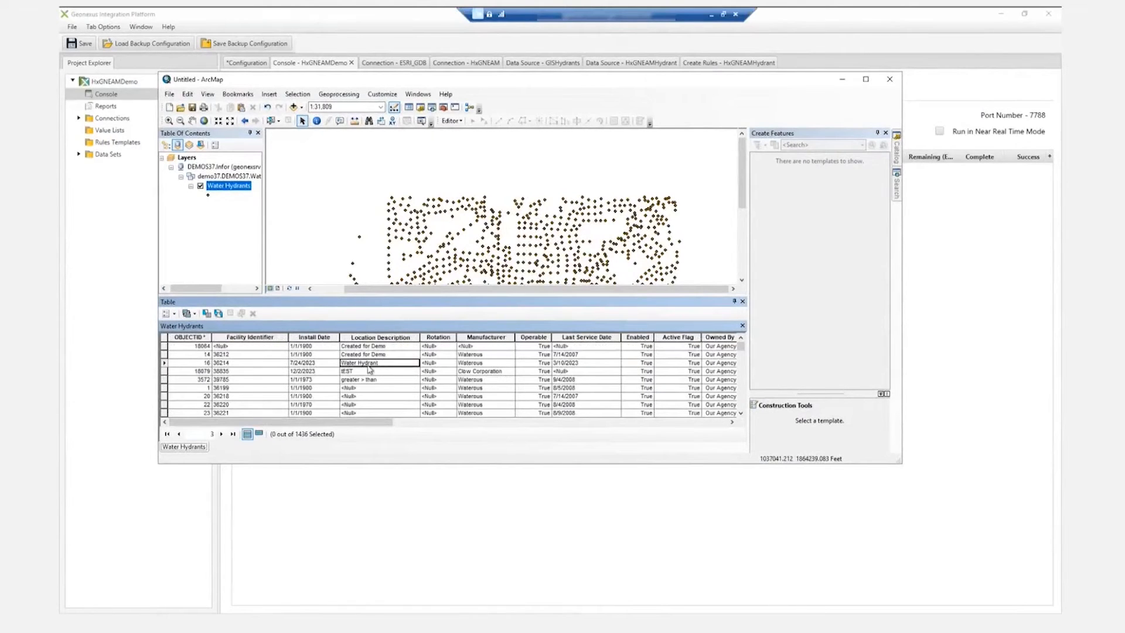
Start an edit session and set the Location Description of hydrant DHYD000005 to "Water Hydrant - Demo".
left_click(451, 121)
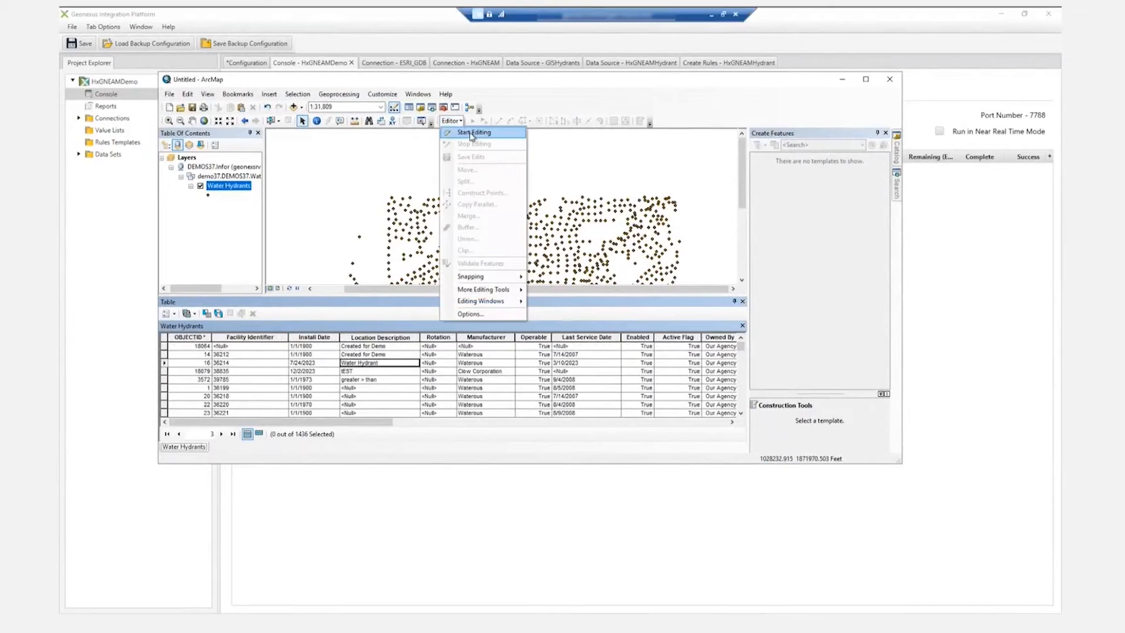
left_click(472, 132)
left_click(395, 362)
left_click(395, 362)
type("- Demo")
left_click(438, 380)
View the BONNETCOLOR choices for hydrant DHYD000005, keeping Blue.
left_click_drag(381, 422, 605, 441)
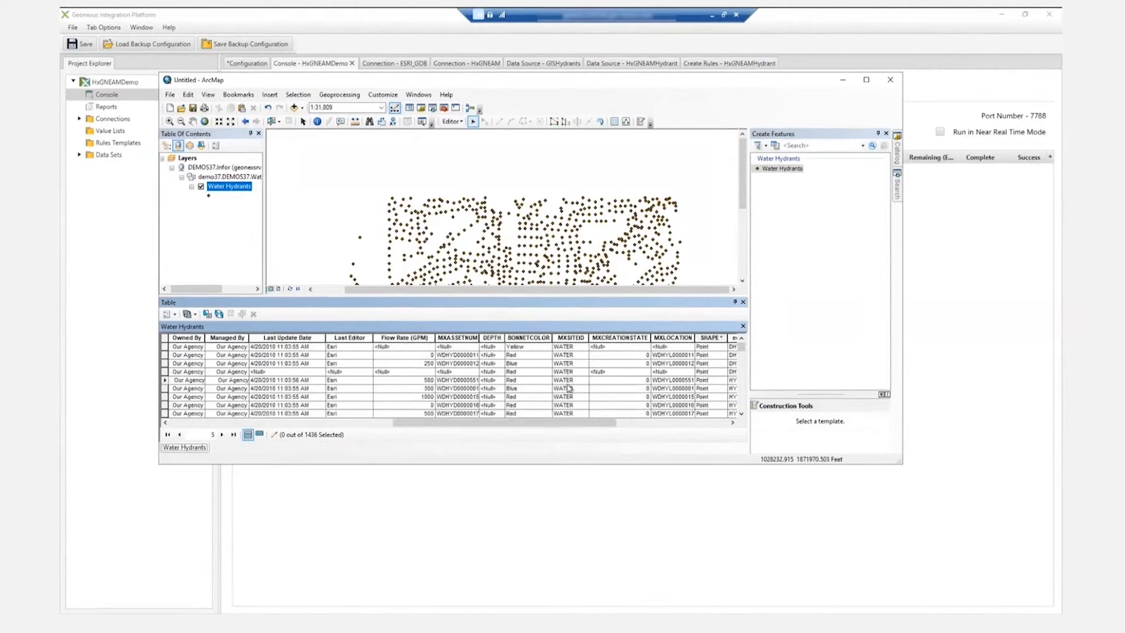
left_click(530, 365)
left_click(530, 365)
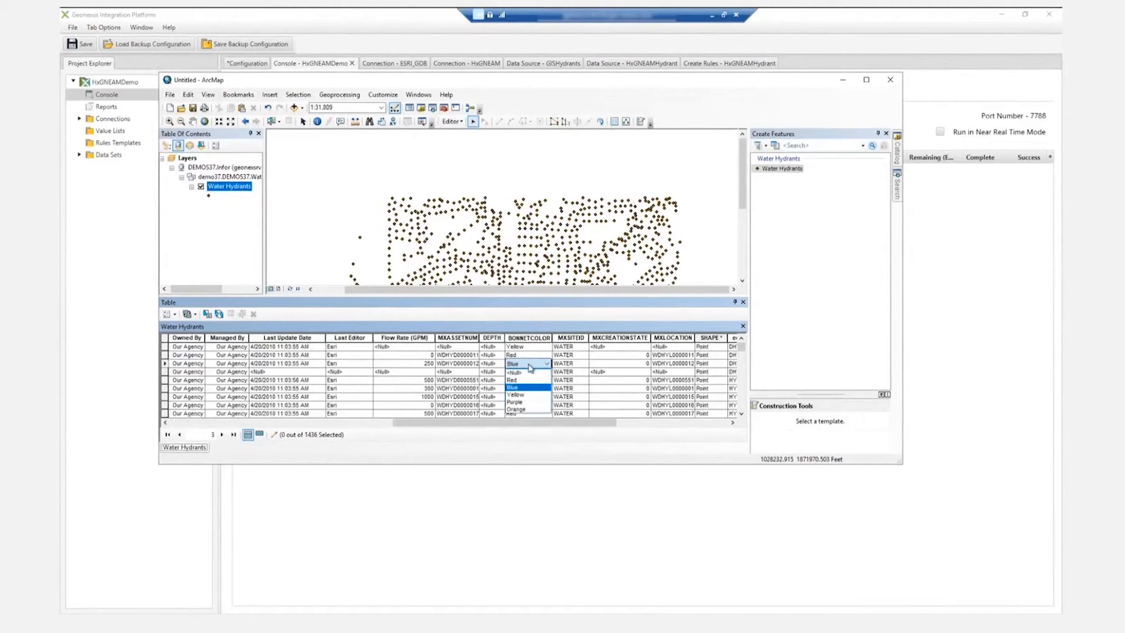
left_click(592, 364)
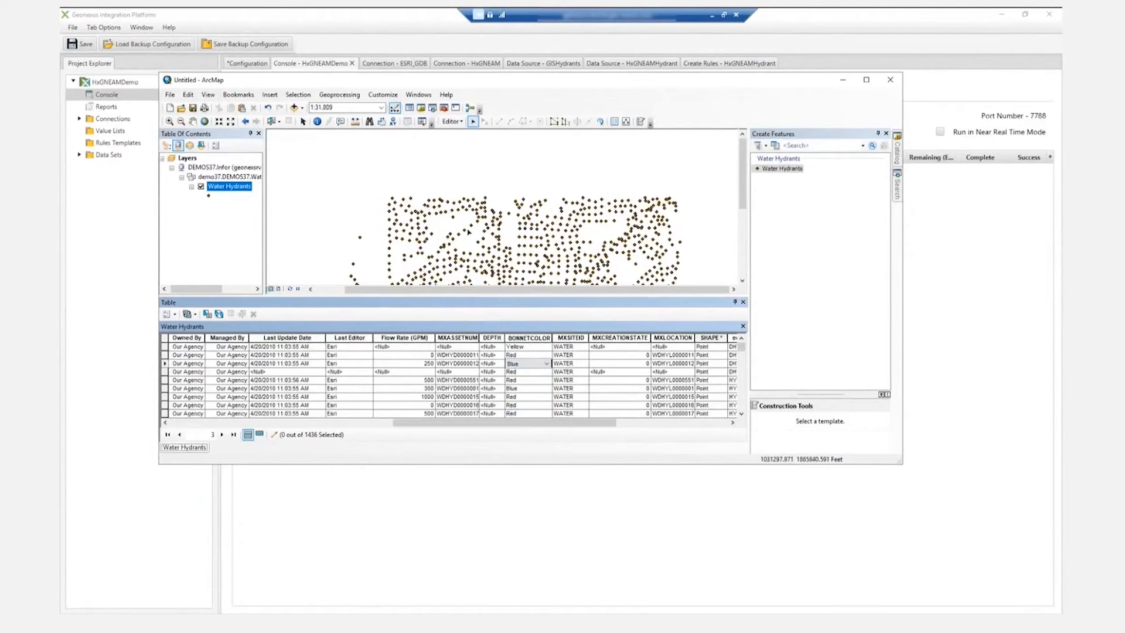
Save the Water Hydrants edits and check the hydrant's Location Description in the table.
left_click(452, 121)
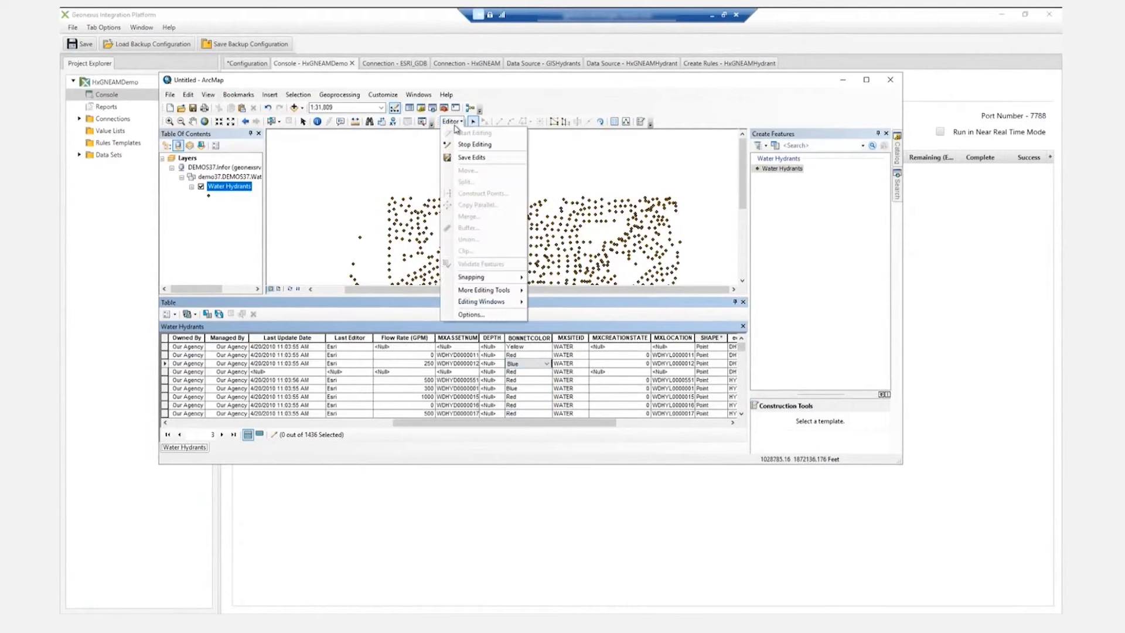
left_click(475, 158)
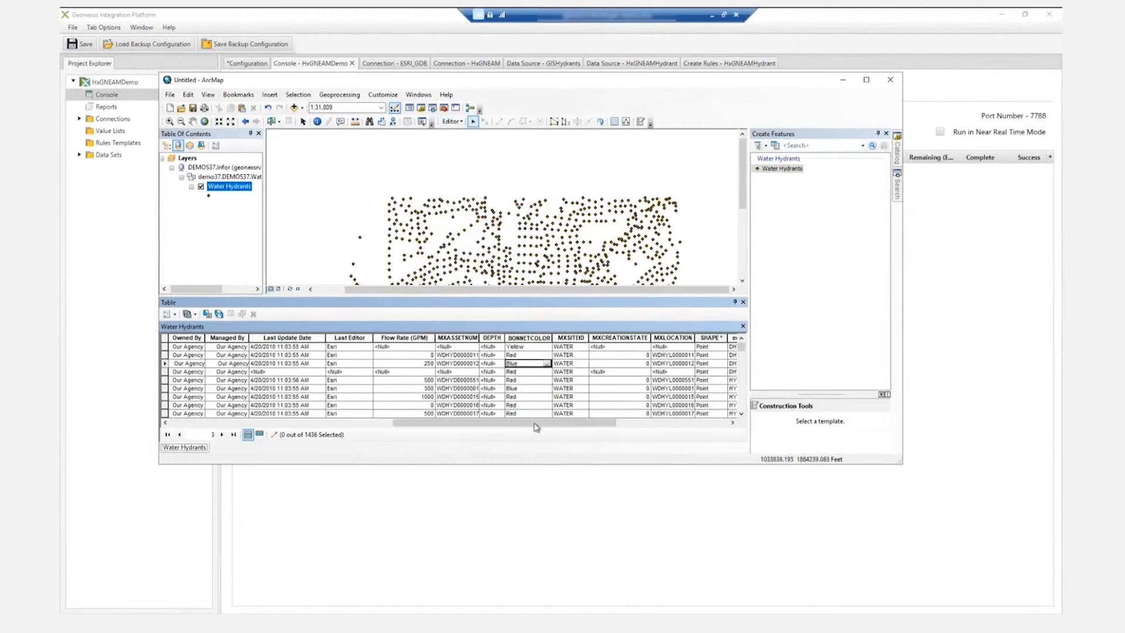
left_click_drag(512, 423, 265, 439)
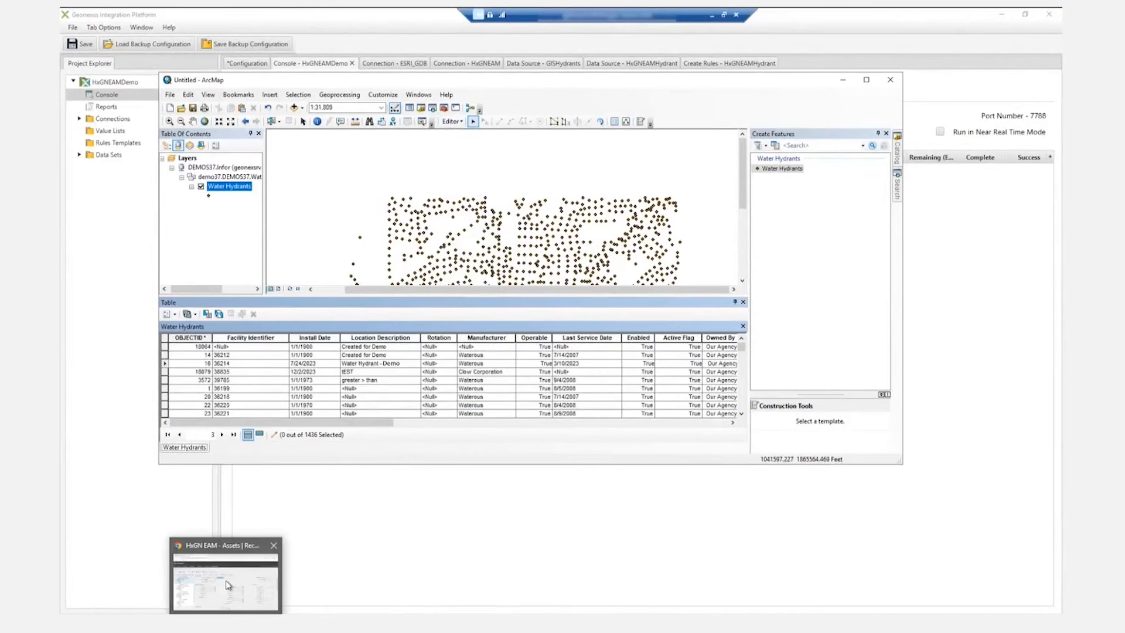
Switch to HxGN EAM and refresh the Demo Installed Hydrants asset list to look for DHYD000005.
left_click(229, 585)
left_click_drag(642, 208, 612, 95)
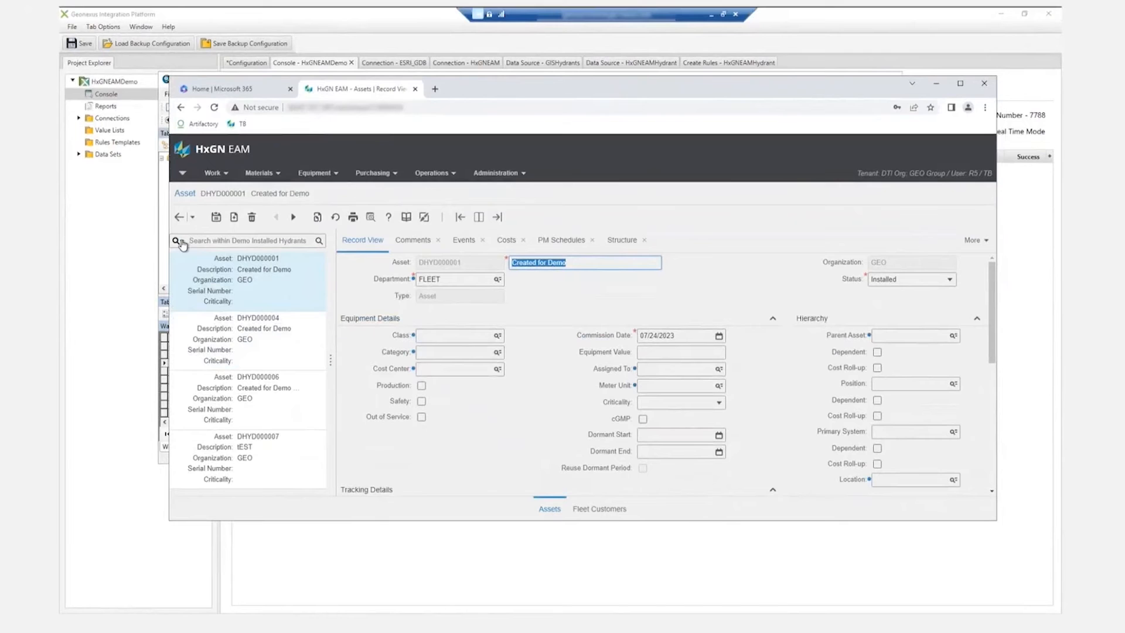
left_click(319, 241)
left_click_drag(833, 93, 837, 158)
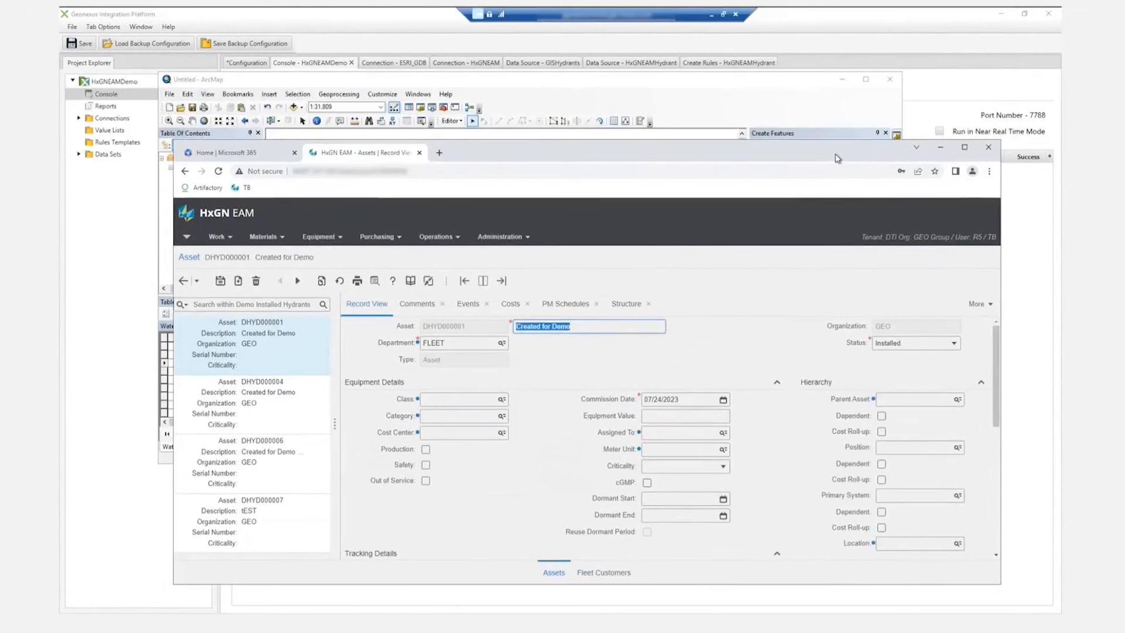
Return to the Geonexus Integration Platform console and run the synchronizer for HxGNEAMDemo.
left_click(929, 84)
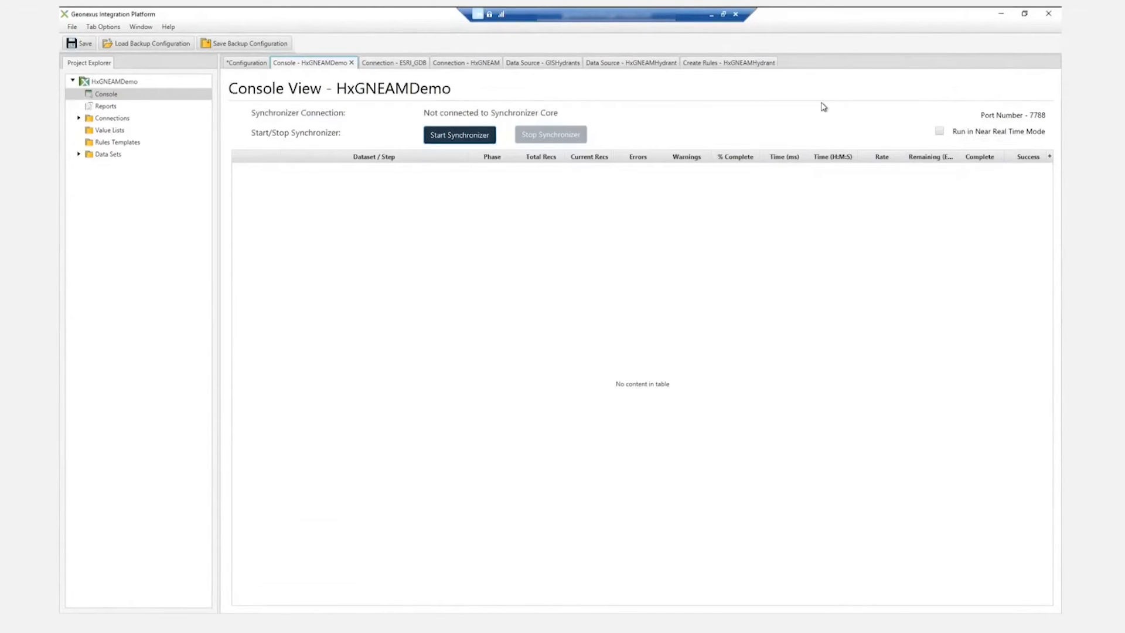
left_click(441, 137)
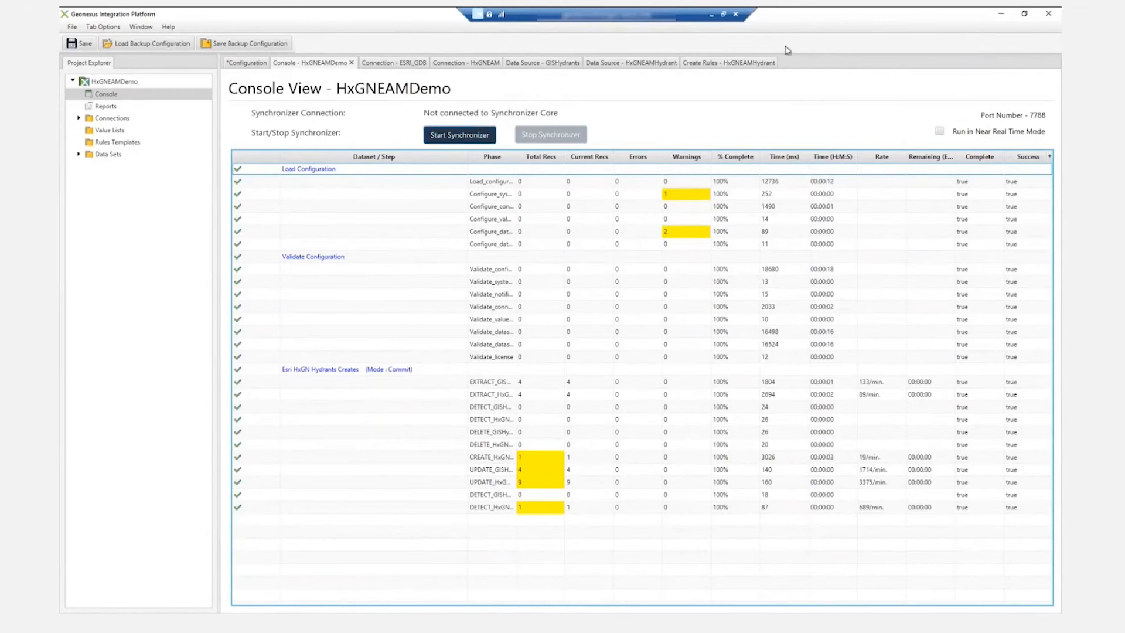
Switch back to HxGN EAM and rerun the Demo Installed Hydrants search after the synchronization.
double_click(799, 24)
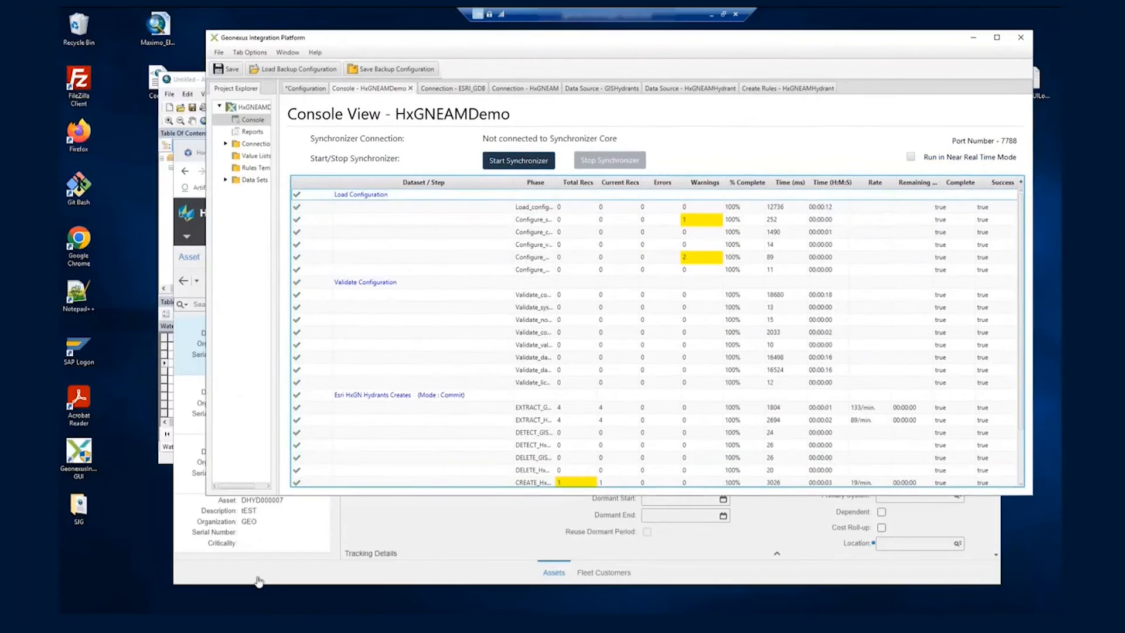
left_click(256, 579)
left_click_drag(506, 153, 503, 95)
left_click(320, 247)
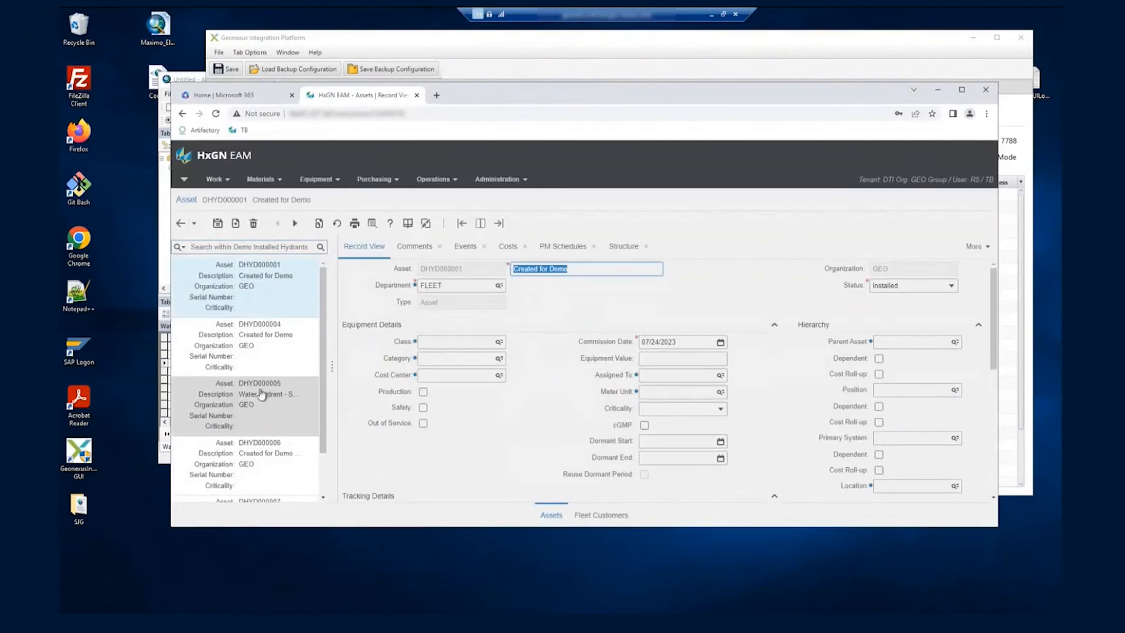
Open asset DHYD000005 and examine its Description, Organization, Department, Status and User Defined Field 45.
left_click(262, 395)
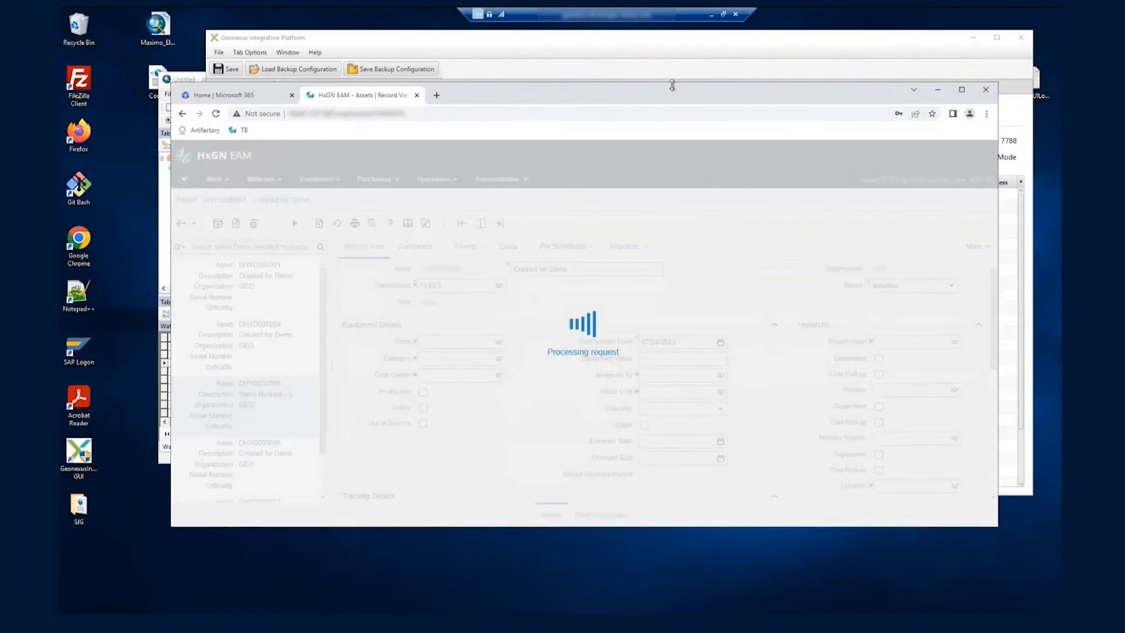
left_click_drag(672, 91, 648, 60)
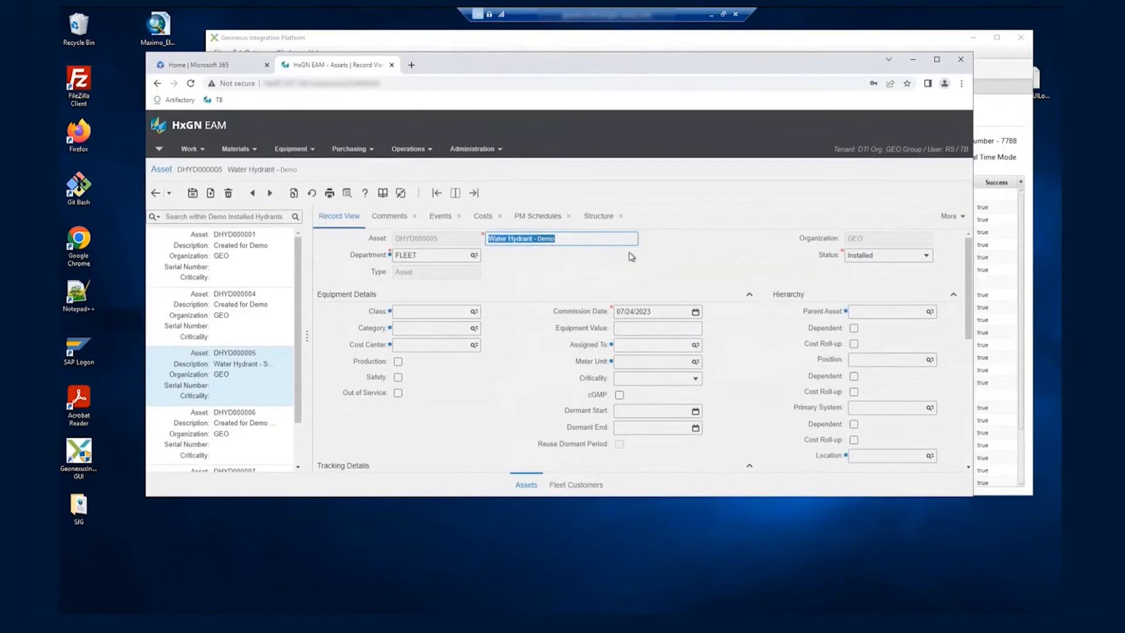
left_click_drag(970, 237, 966, 375)
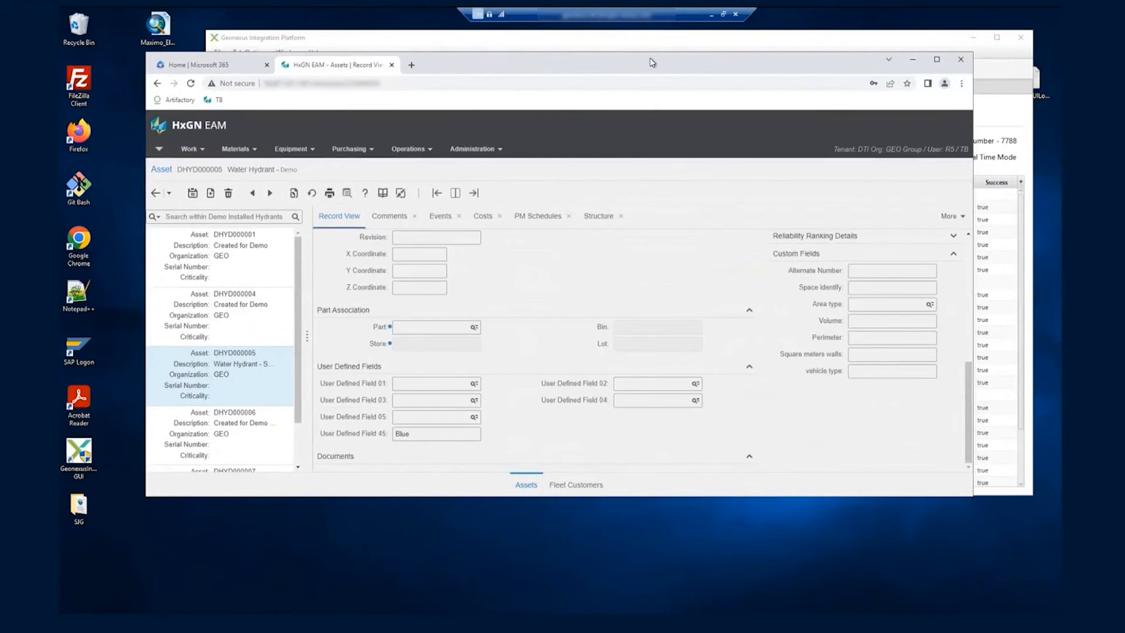
left_click_drag(652, 54, 652, 48)
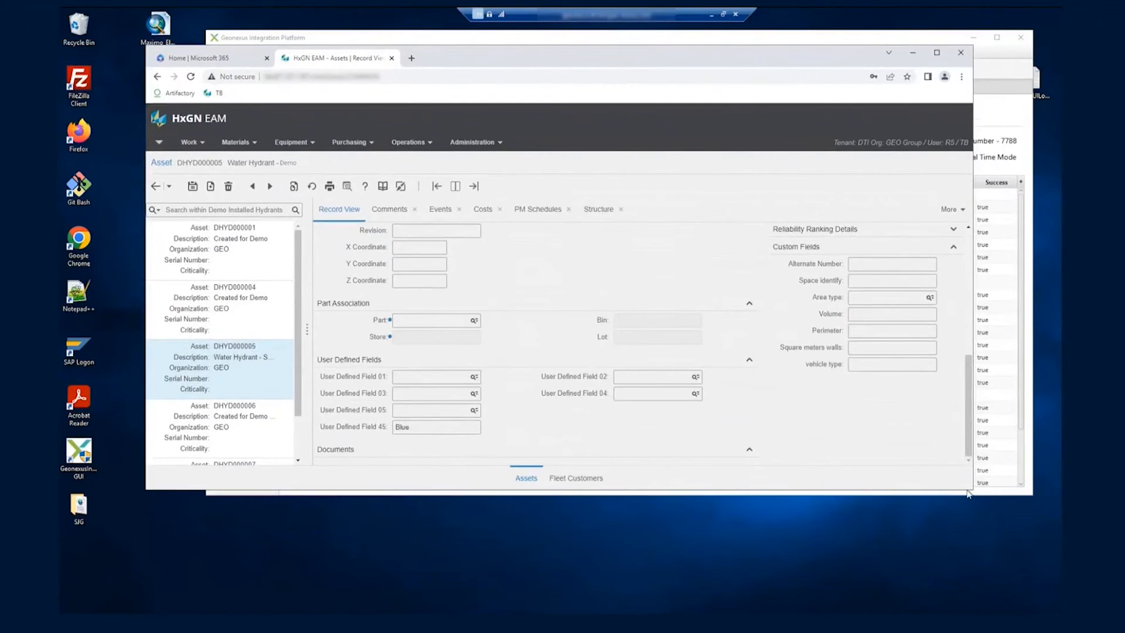
left_click_drag(973, 490, 1006, 549)
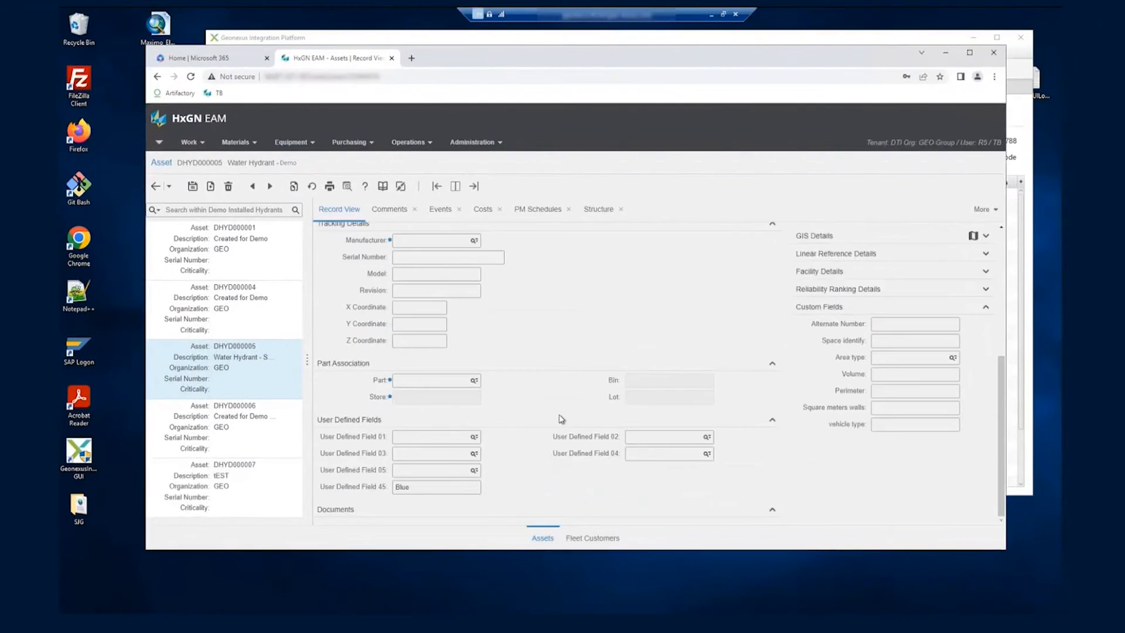
Set User Defined Field 45 of asset DHYD000005 to Yellow and save the record.
double_click(437, 487)
type("Yellow")
left_click(609, 274)
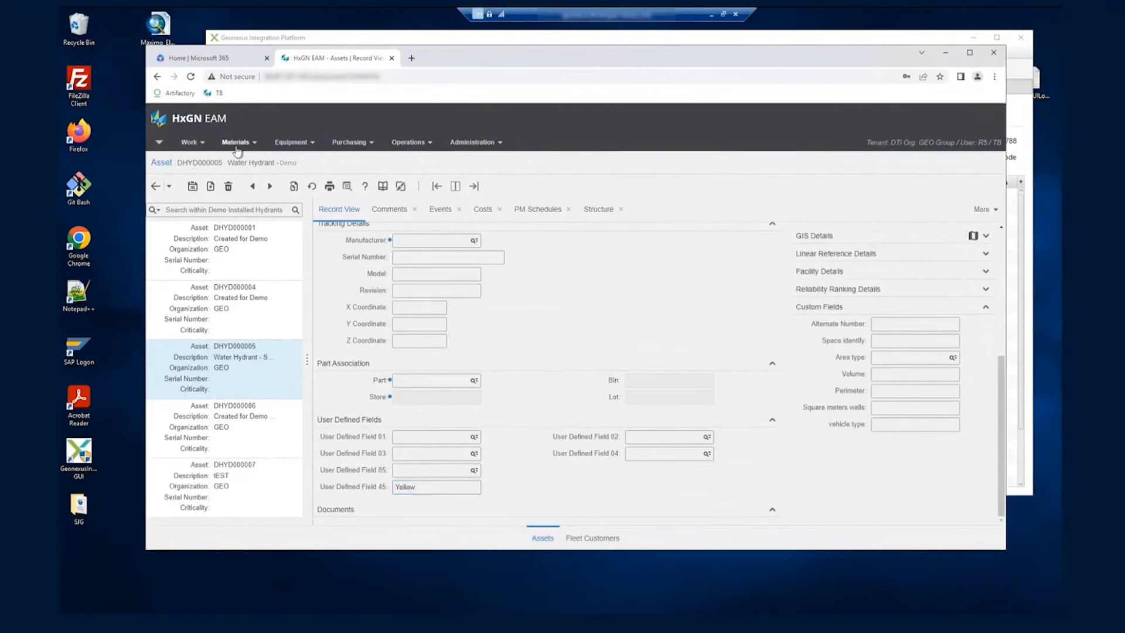
left_click(192, 187)
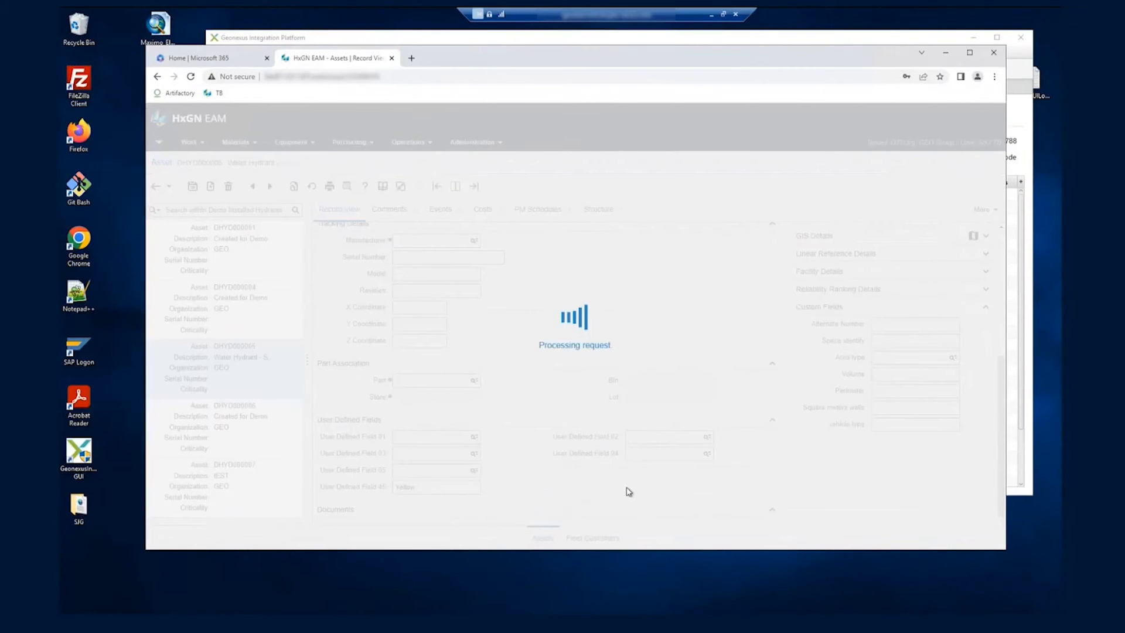
Switch to the Geonexus Integration Platform, disable the Esri HxGN Hydrants Creates data set and enable the HxGN Esri Hydrants Updates data set.
left_click_drag(601, 59, 630, 140)
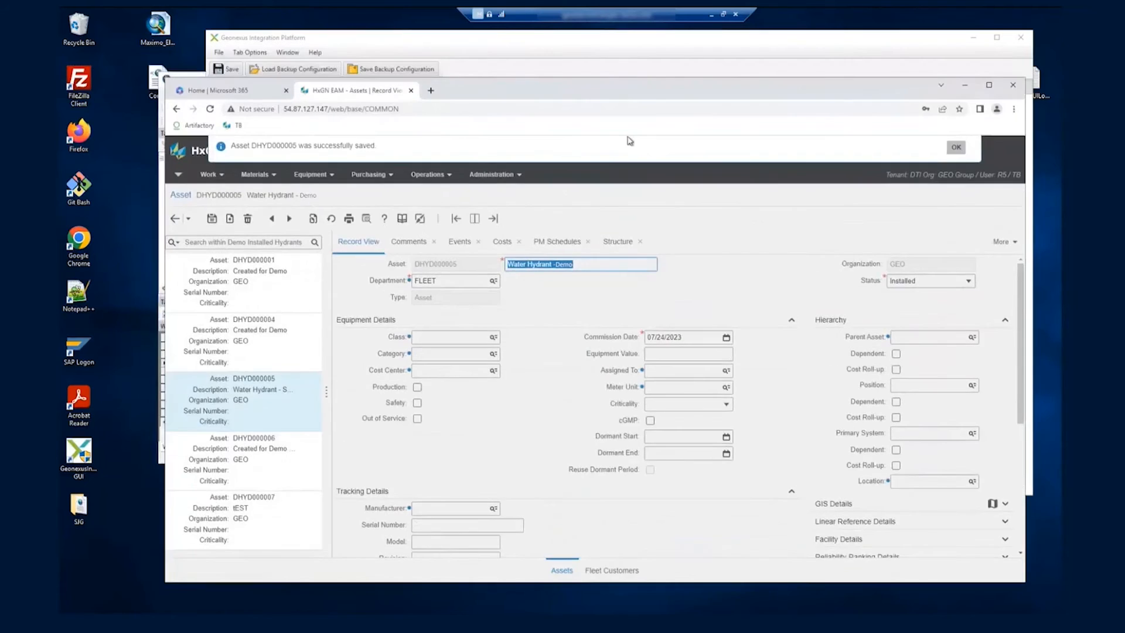
left_click(720, 111)
left_click_drag(279, 130, 504, 155)
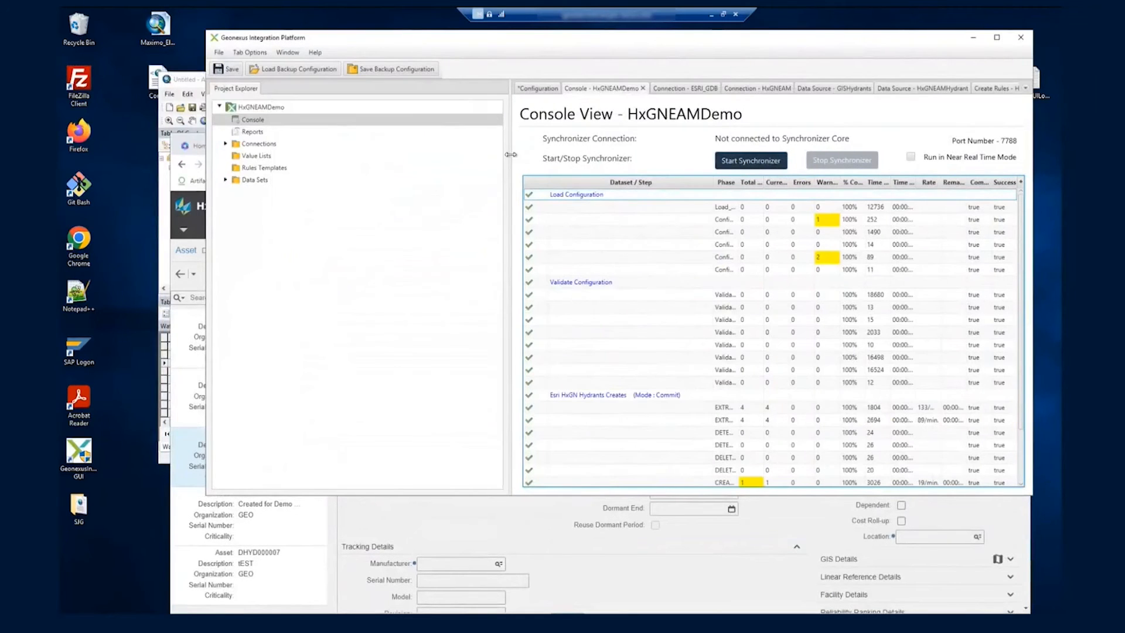
left_click(226, 180)
left_click(239, 240)
left_click(239, 240)
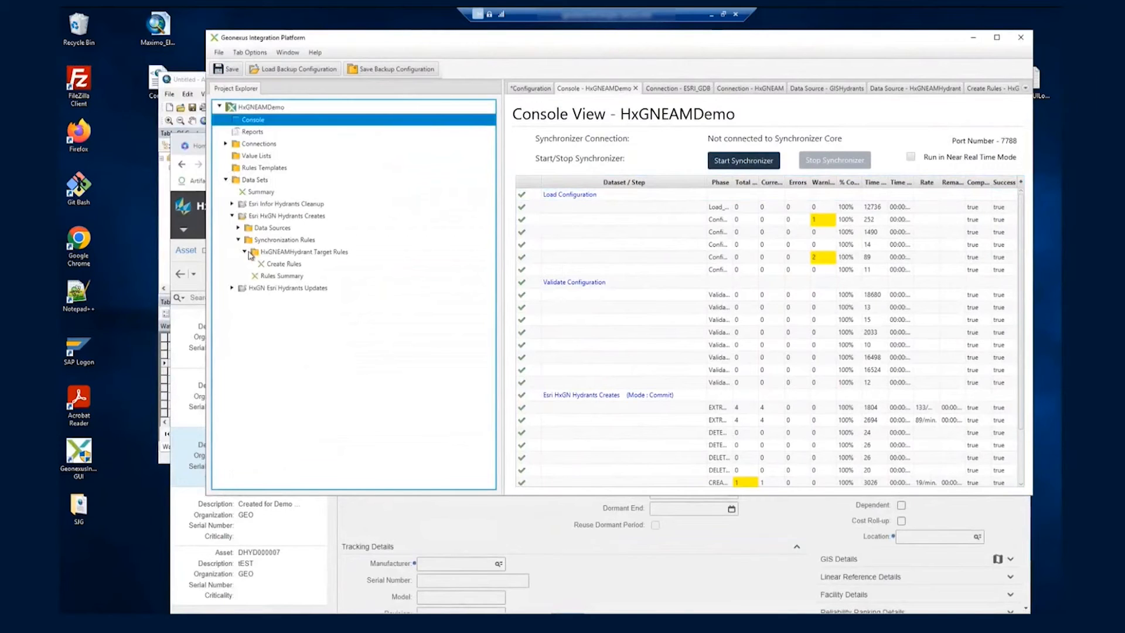
right_click(252, 216)
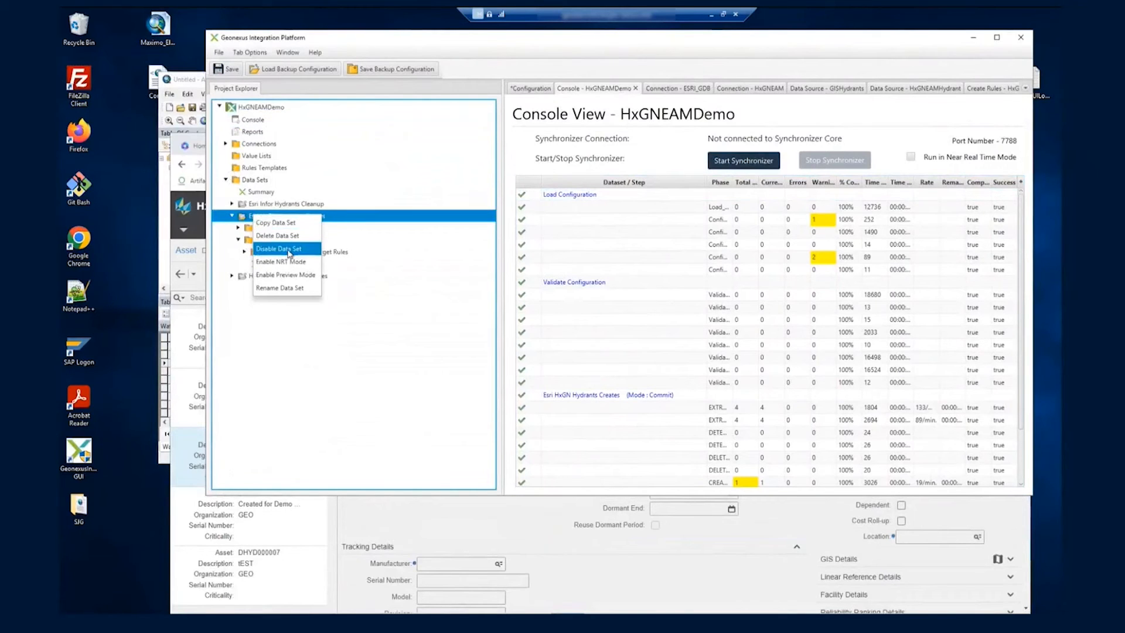
left_click(289, 253)
right_click(273, 276)
left_click(300, 308)
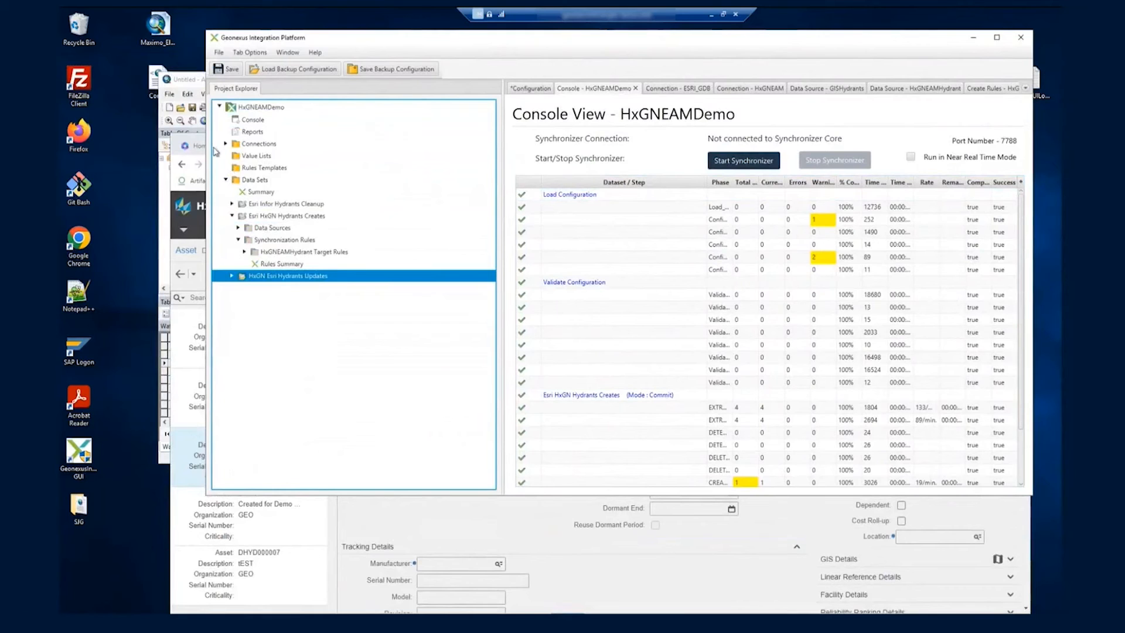
Save the HxGNEAMDemo configuration and start the synchronizer.
left_click(218, 70)
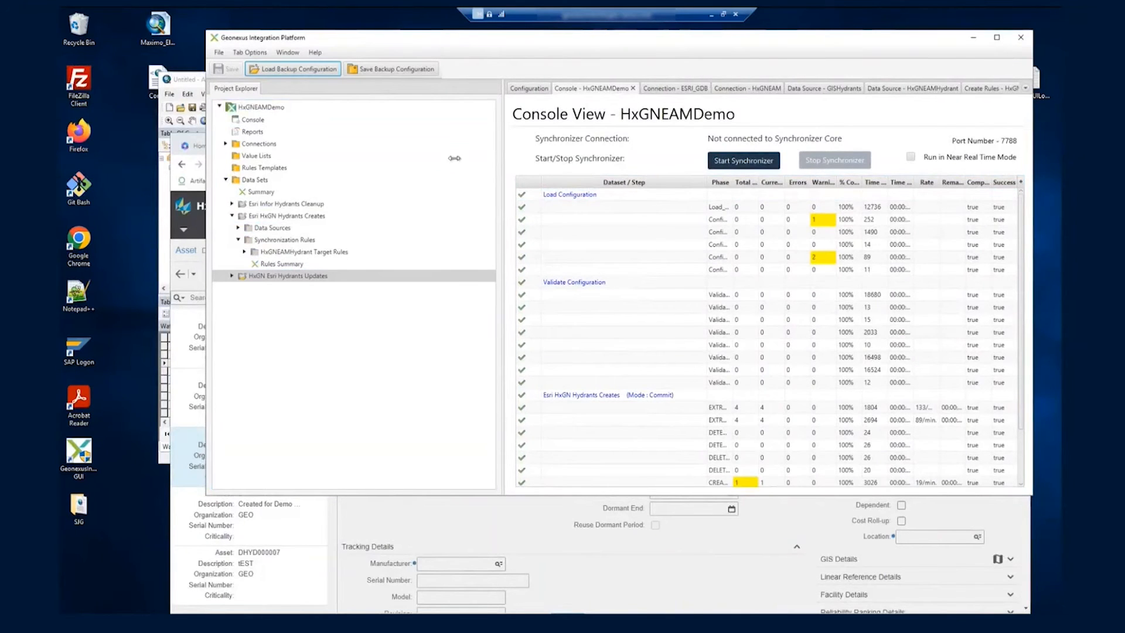
left_click_drag(404, 157, 385, 157)
left_click(626, 159)
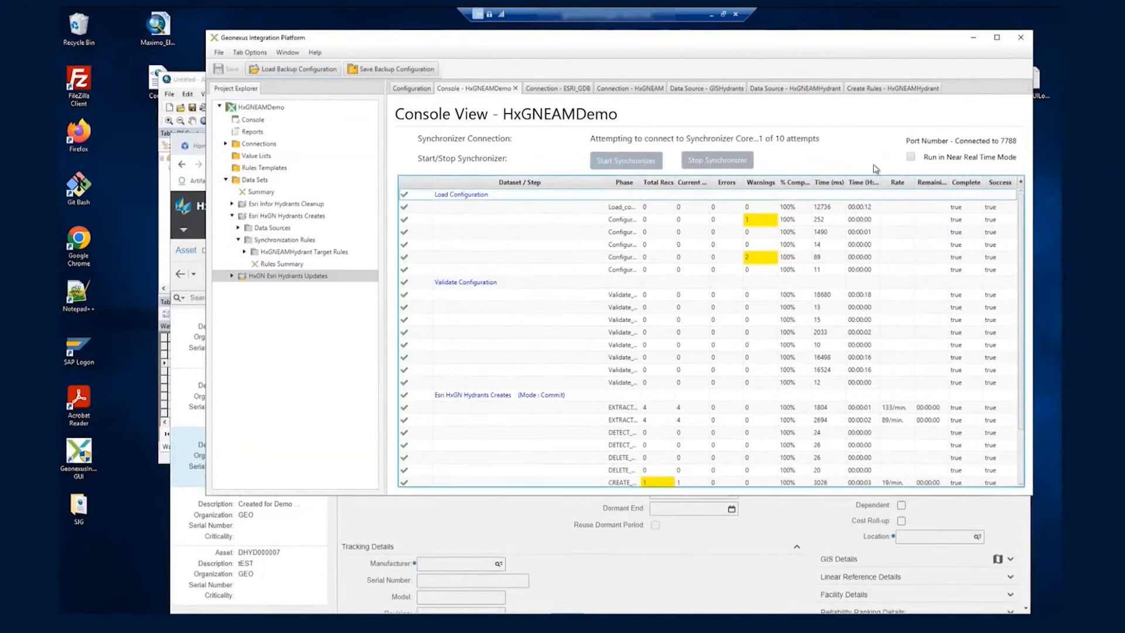
Open the HxGNEAMDemo reports list and display the PDF report 1690223281228.pdf in a maximized window.
left_click(298, 133)
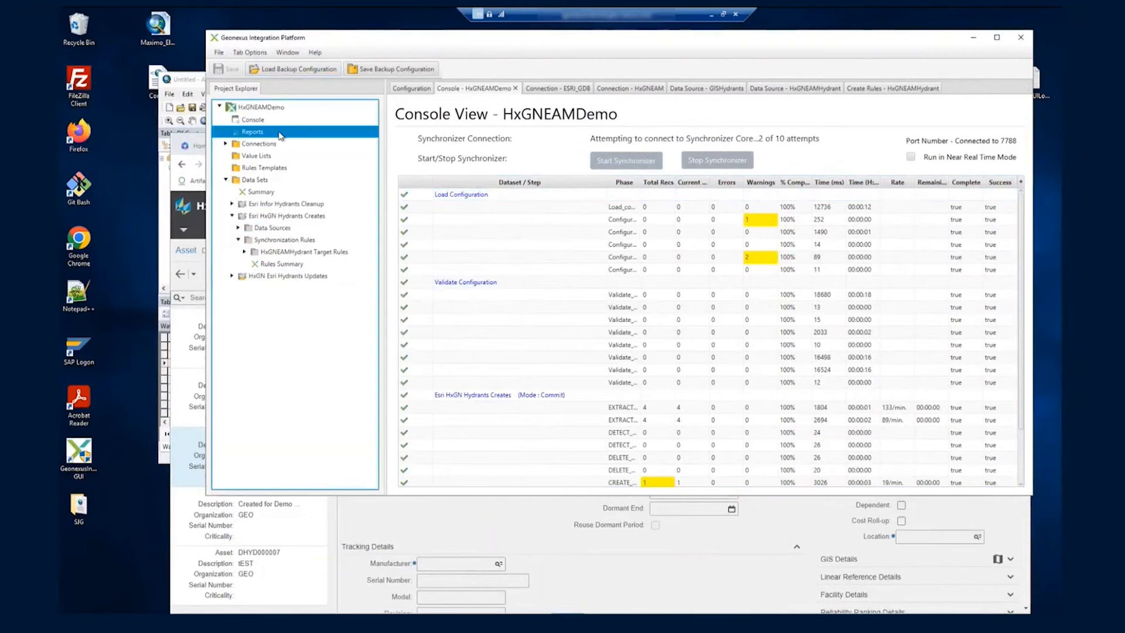
double_click(298, 133)
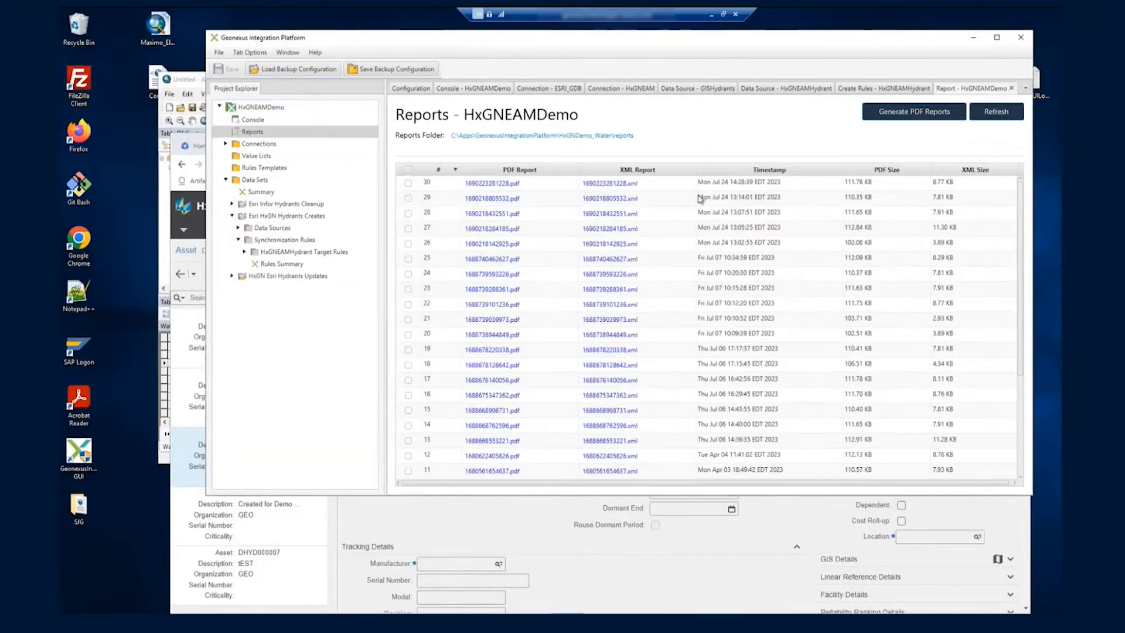
left_click(505, 184)
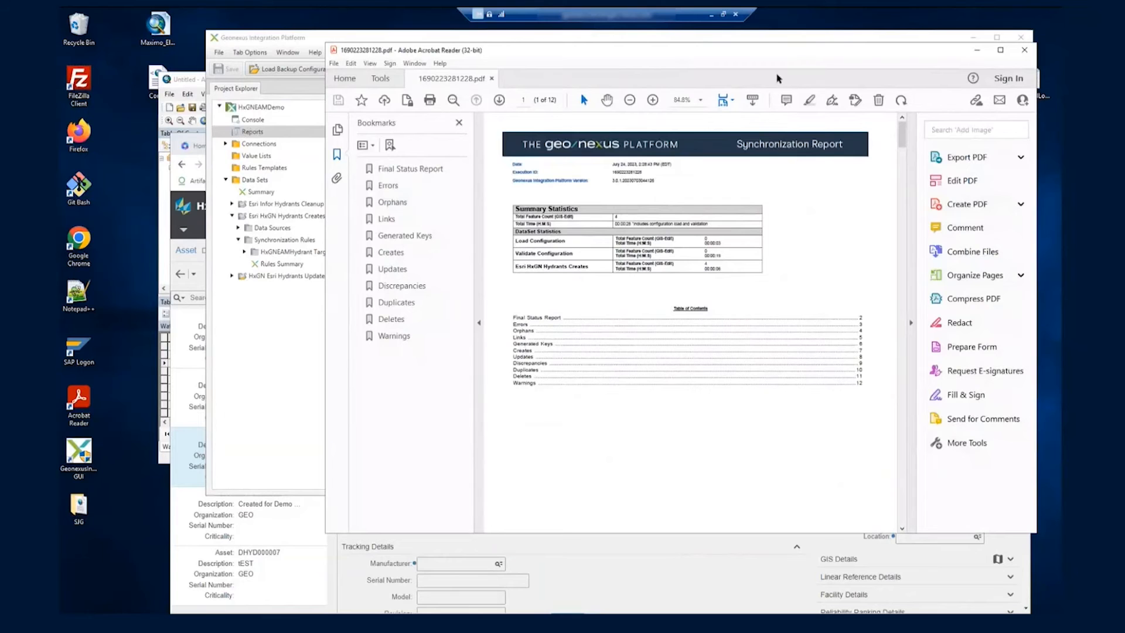
left_click_drag(763, 51, 704, 57)
double_click(704, 57)
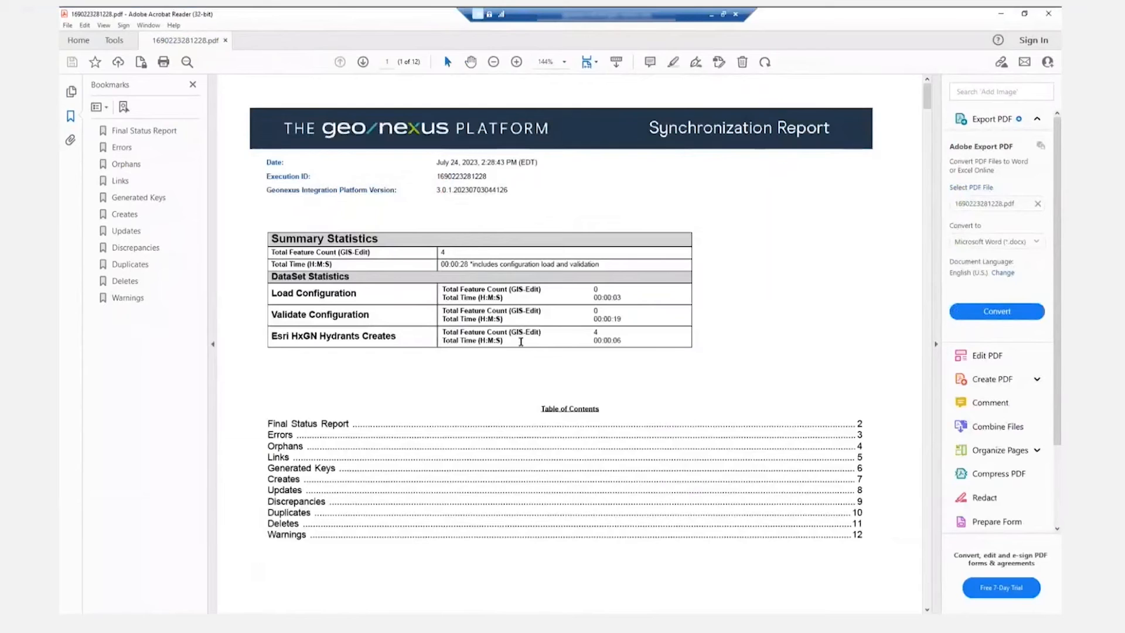
Review the report's Final Status Report, Errors, Orphans, Links, Generated Keys and Creates sections.
left_click(141, 130)
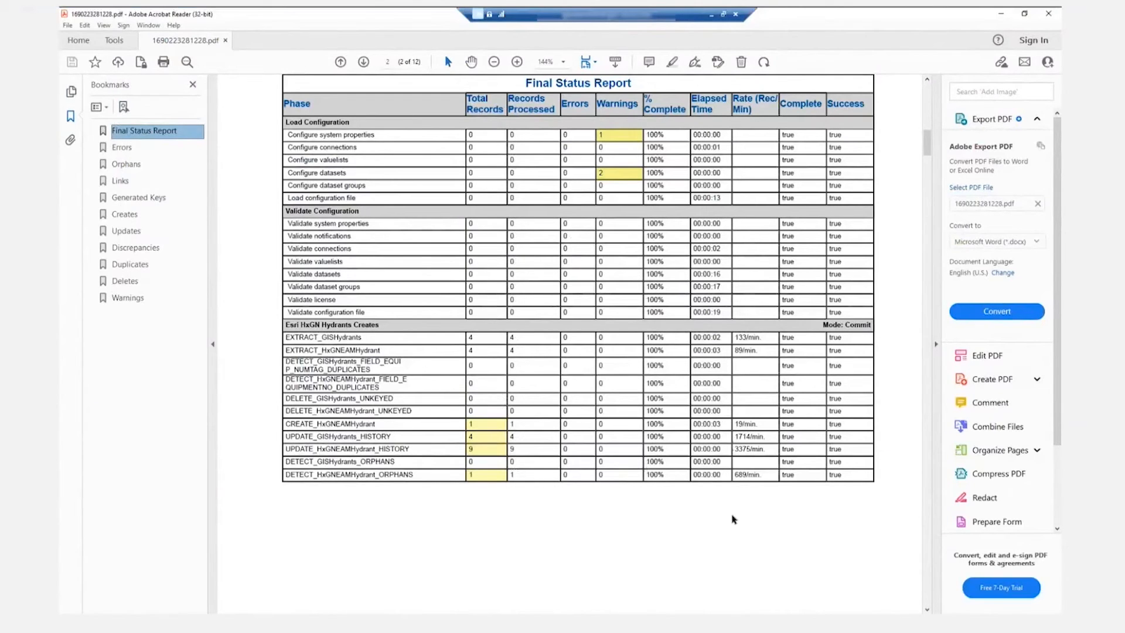
left_click(121, 153)
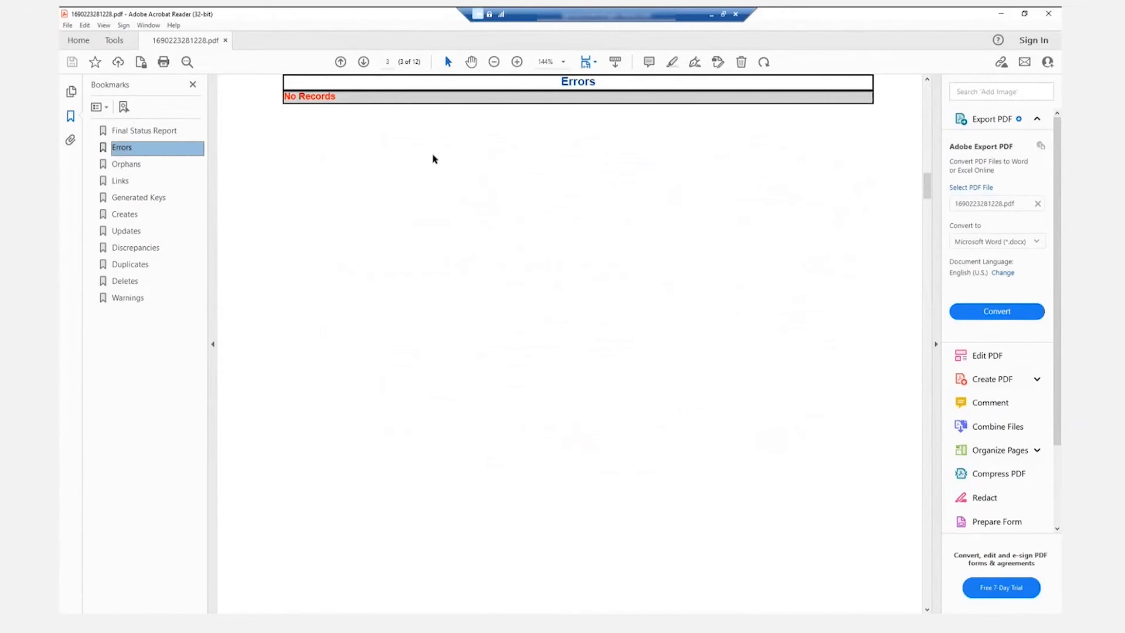
left_click(124, 165)
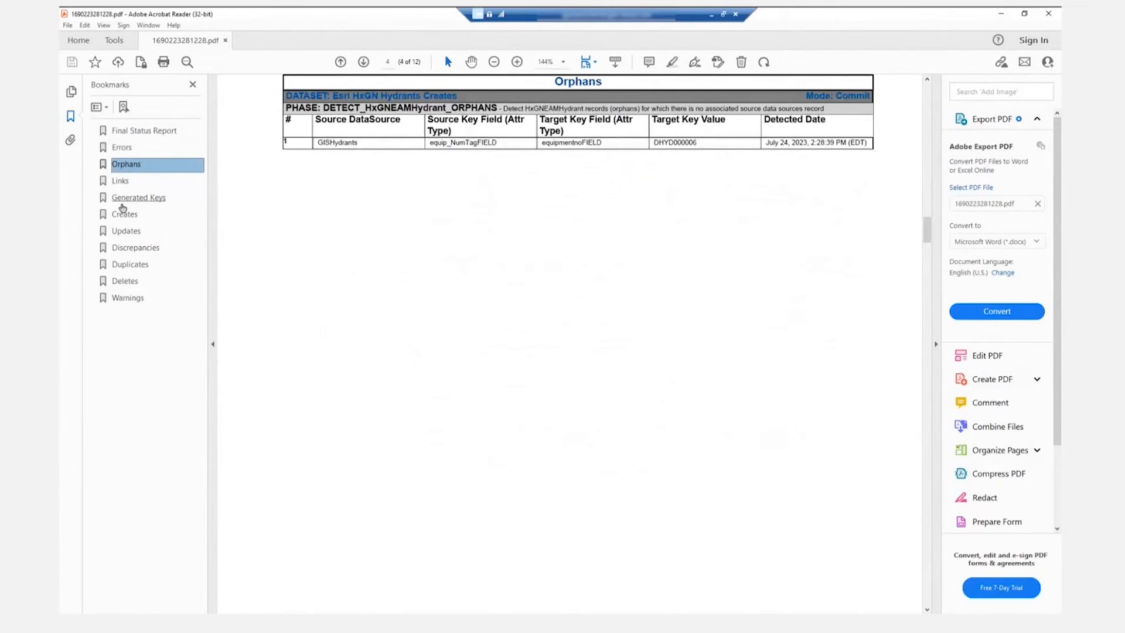
left_click(122, 180)
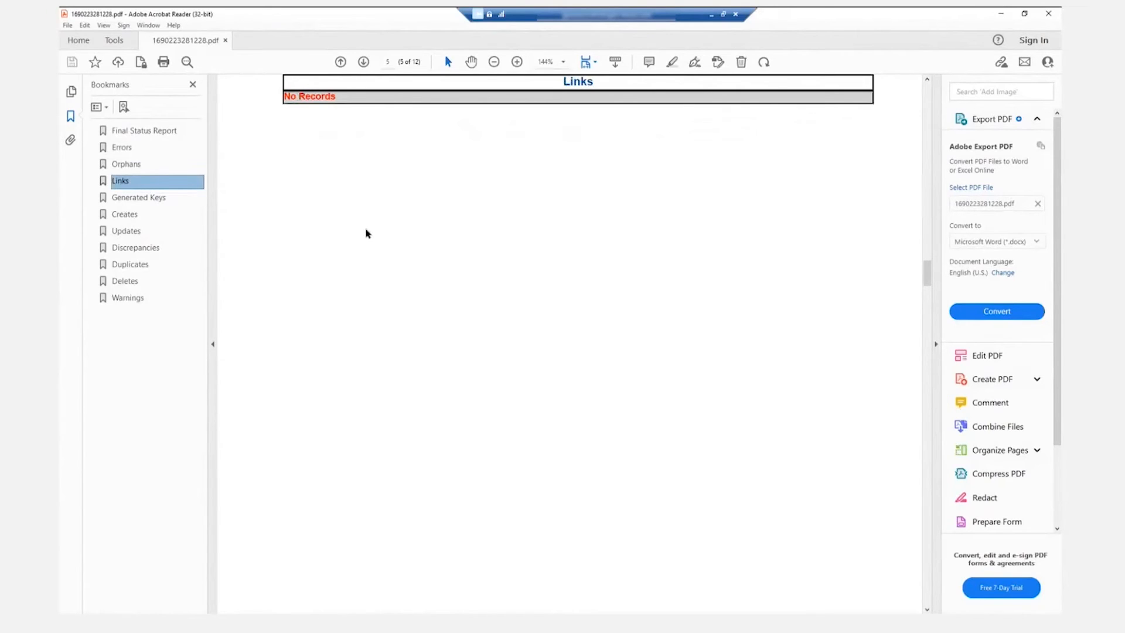
left_click(146, 200)
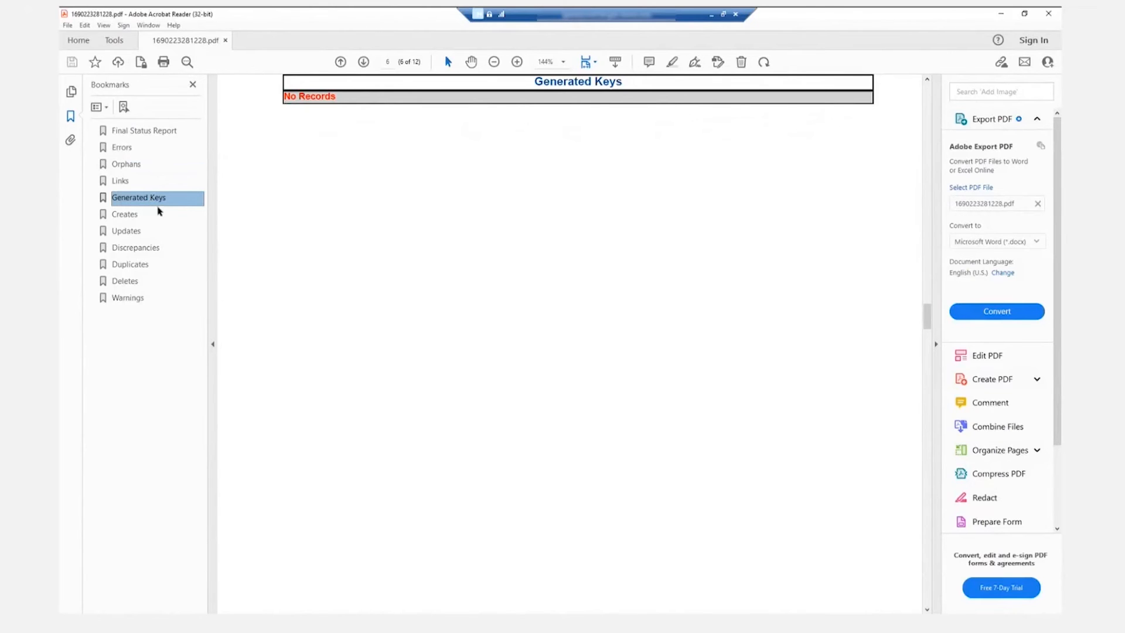
left_click(132, 216)
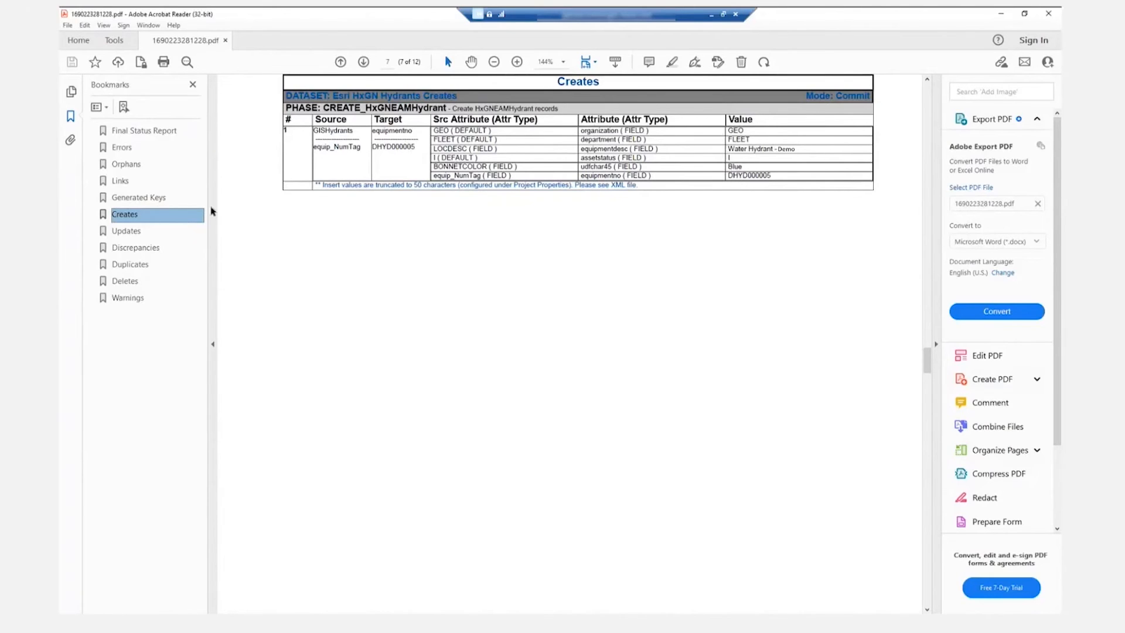
Review the report's Updates, Discrepancies, Duplicates, Deletes and Warnings sections, return to the Final Status Report, and minimize the report.
left_click(126, 232)
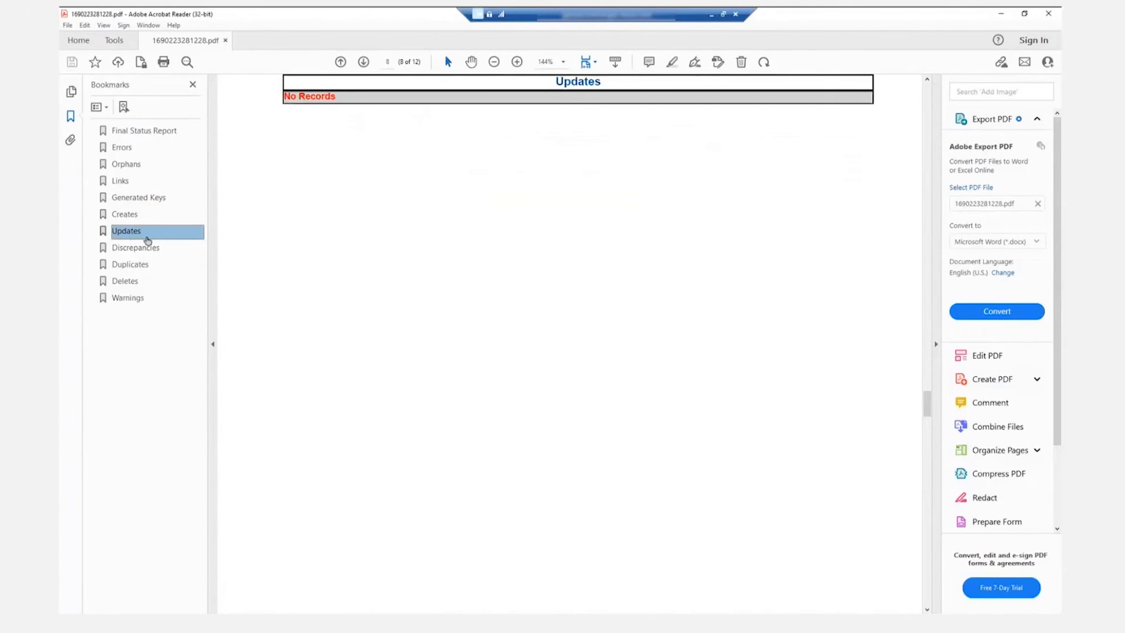
left_click(148, 252)
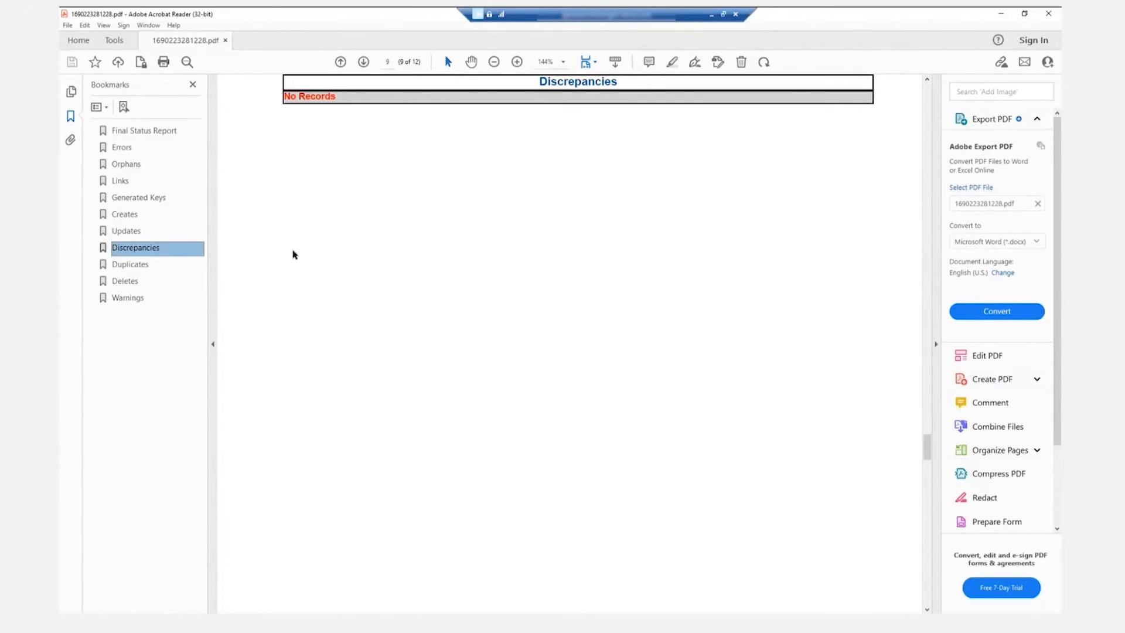
left_click(150, 270)
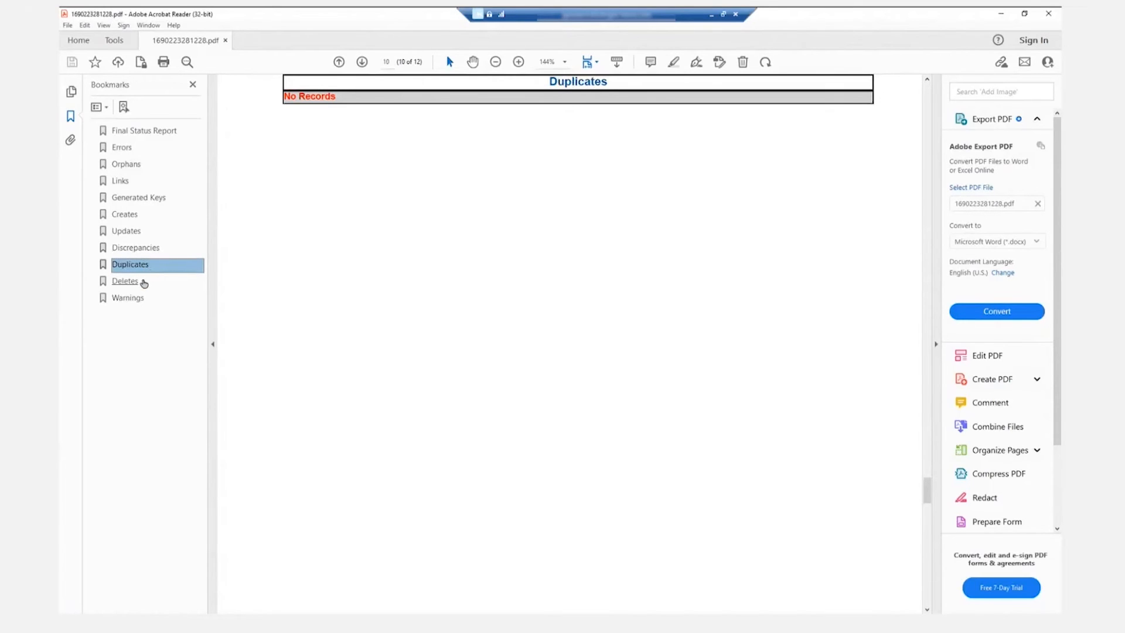
left_click(141, 287)
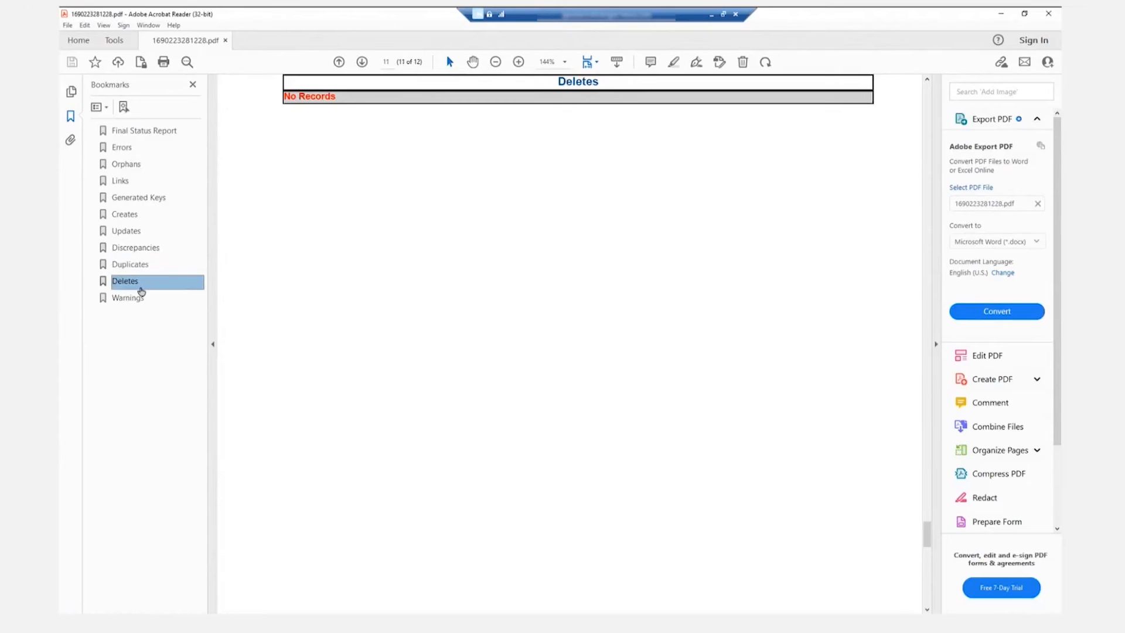
left_click(130, 298)
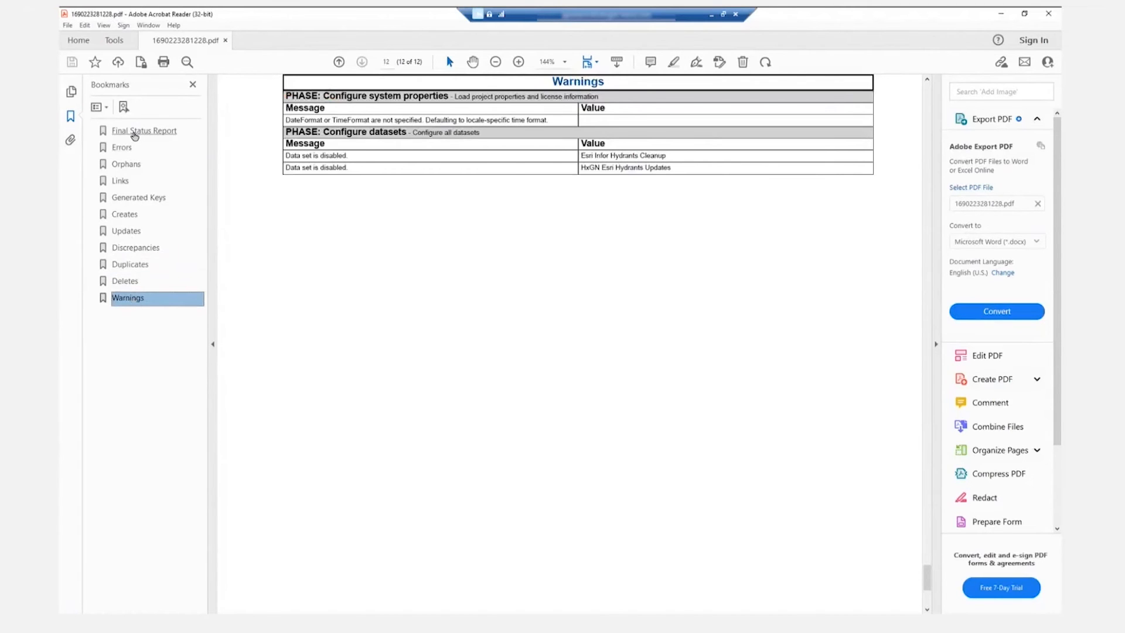
left_click(134, 132)
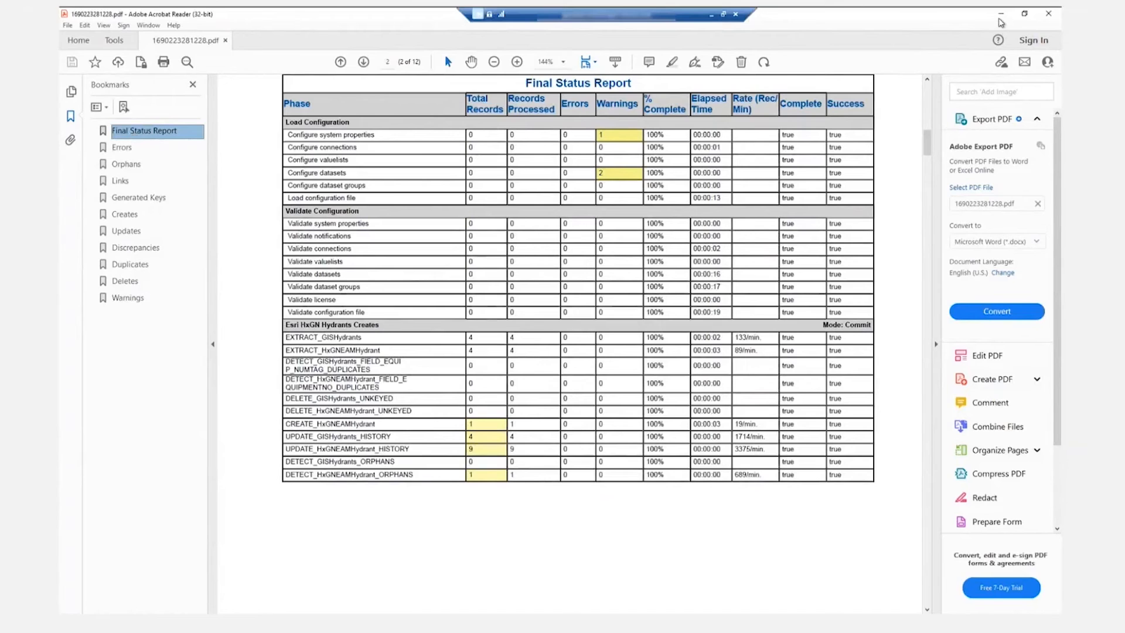
left_click(1001, 14)
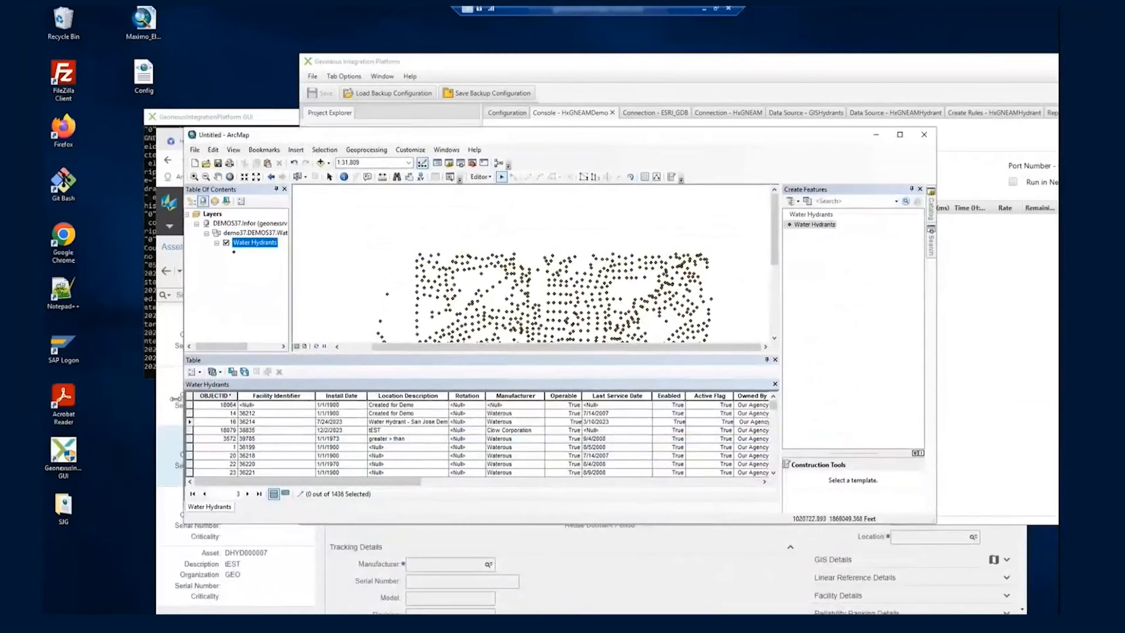
In ArcMap's Water Hydrants table, check the BONNETCOLOR of the hydrant with equip_NumTag DHYD000005.
left_click_drag(376, 483, 706, 489)
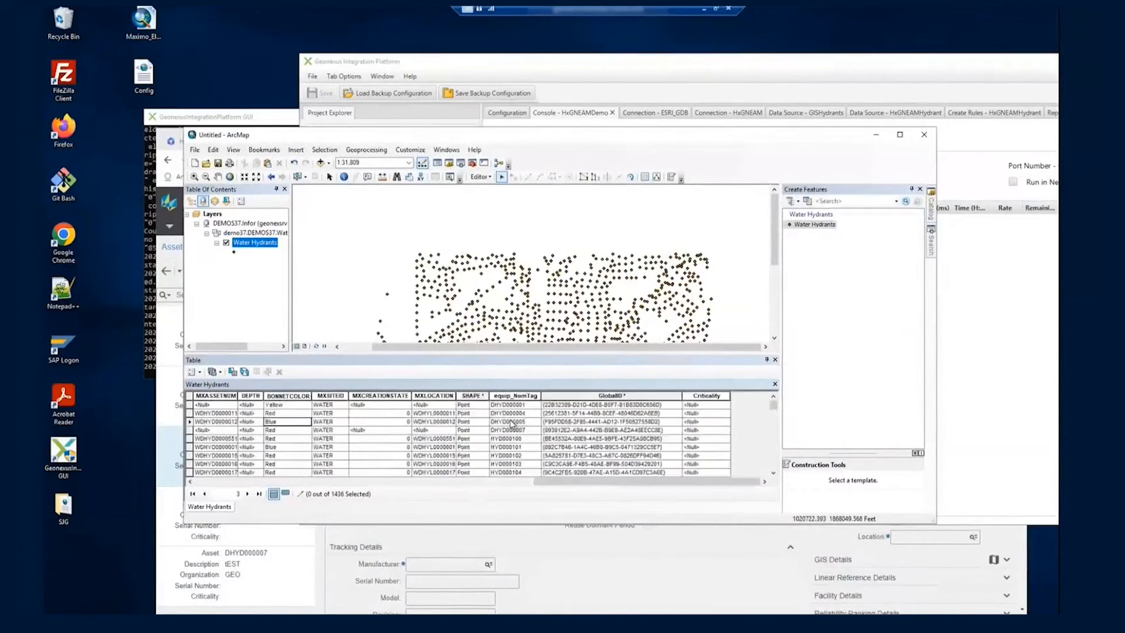
left_click(512, 421)
left_click_drag(613, 488, 591, 485)
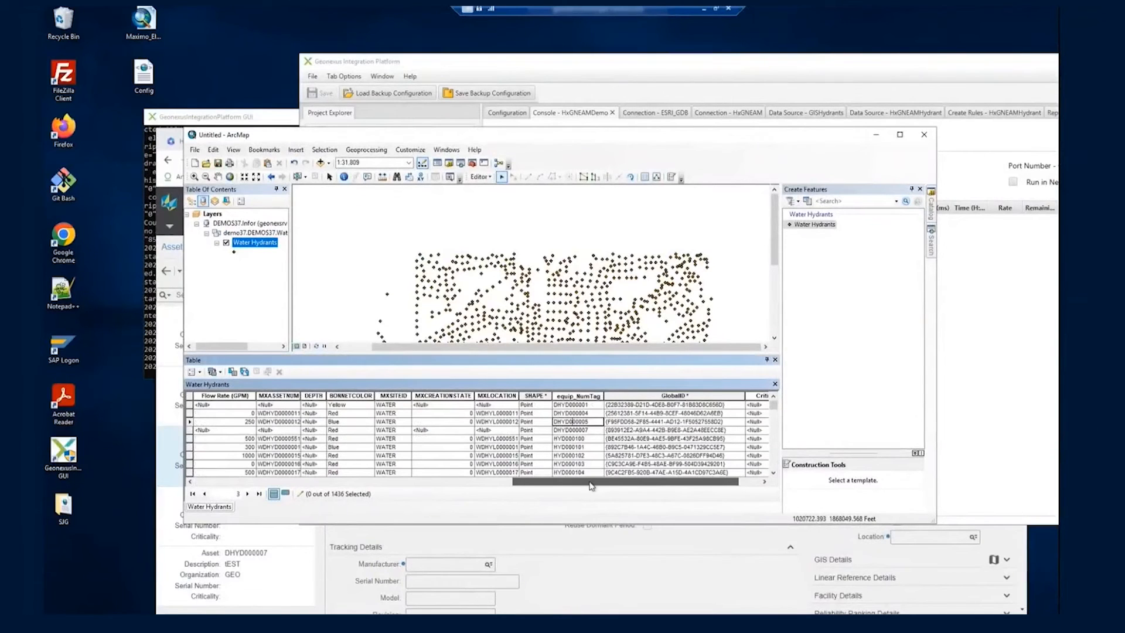
Return to the Geonexus Integration Platform console and monitor the HxGN Esri Hydrants Updates synchronization.
left_click(652, 75)
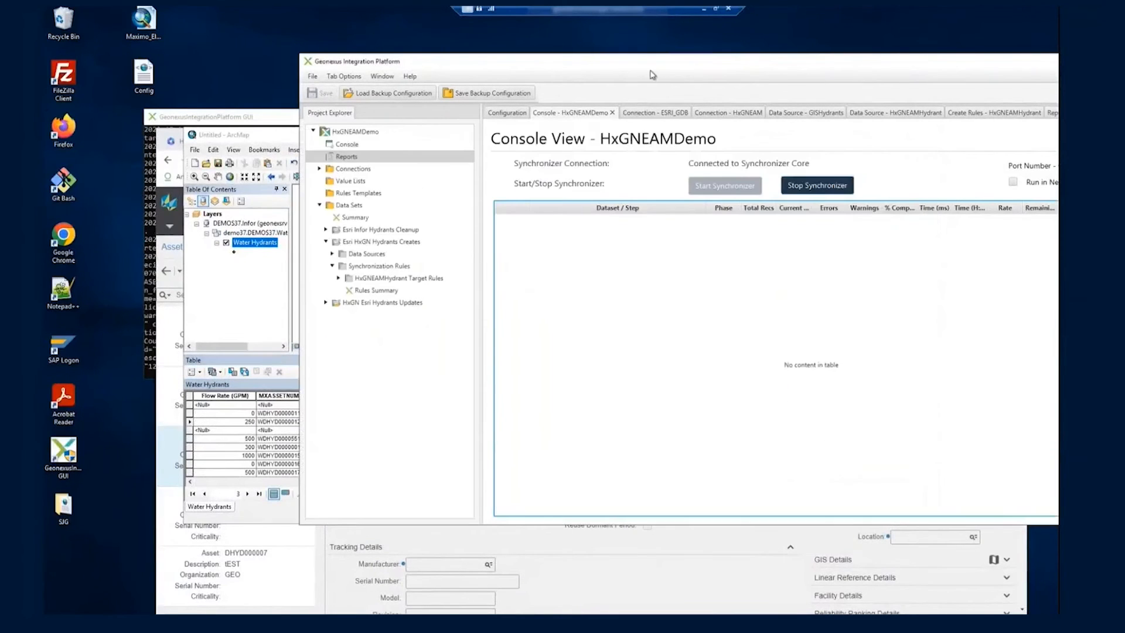
left_click_drag(652, 75, 542, 71)
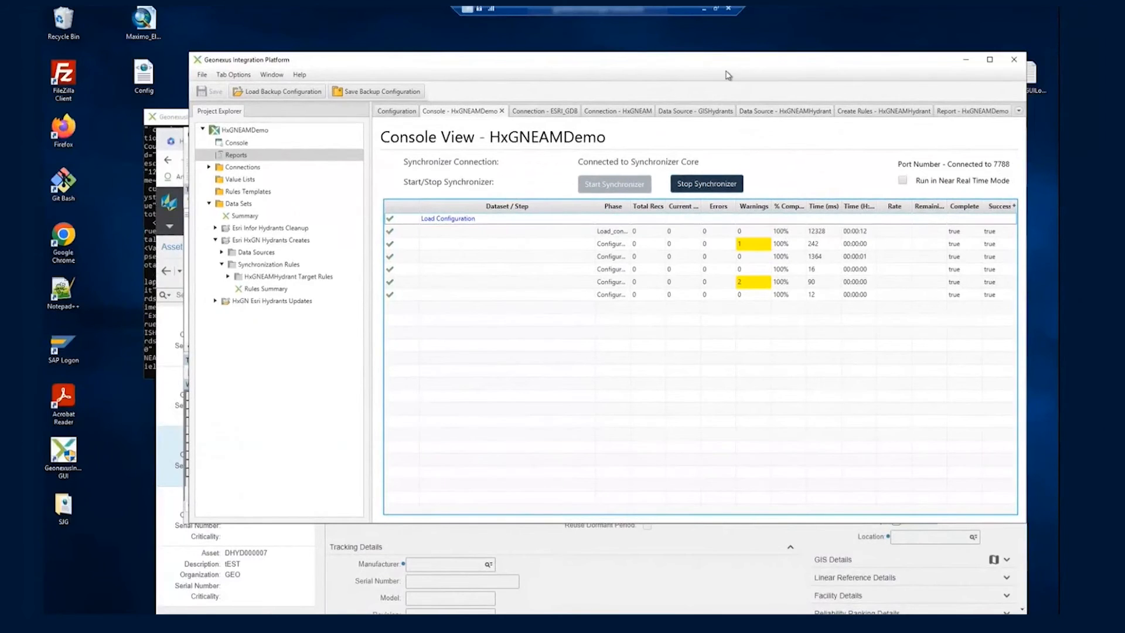
left_click_drag(726, 75, 790, 85)
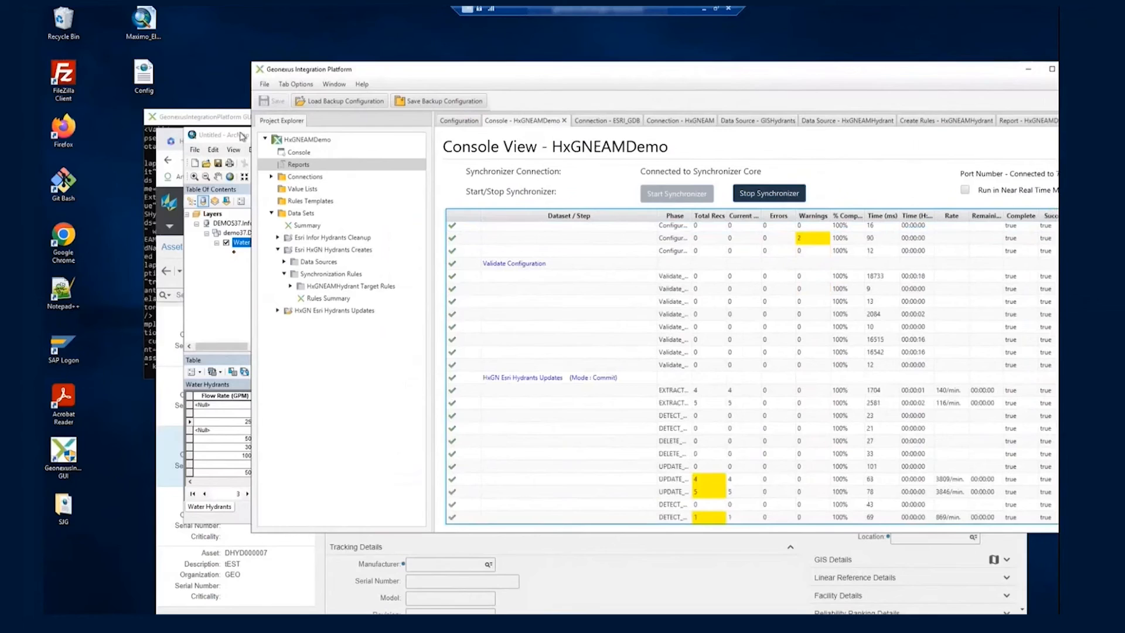
Switch to ArcMap and stop and restart the edit session to refresh the Water Hydrants table.
left_click(242, 136)
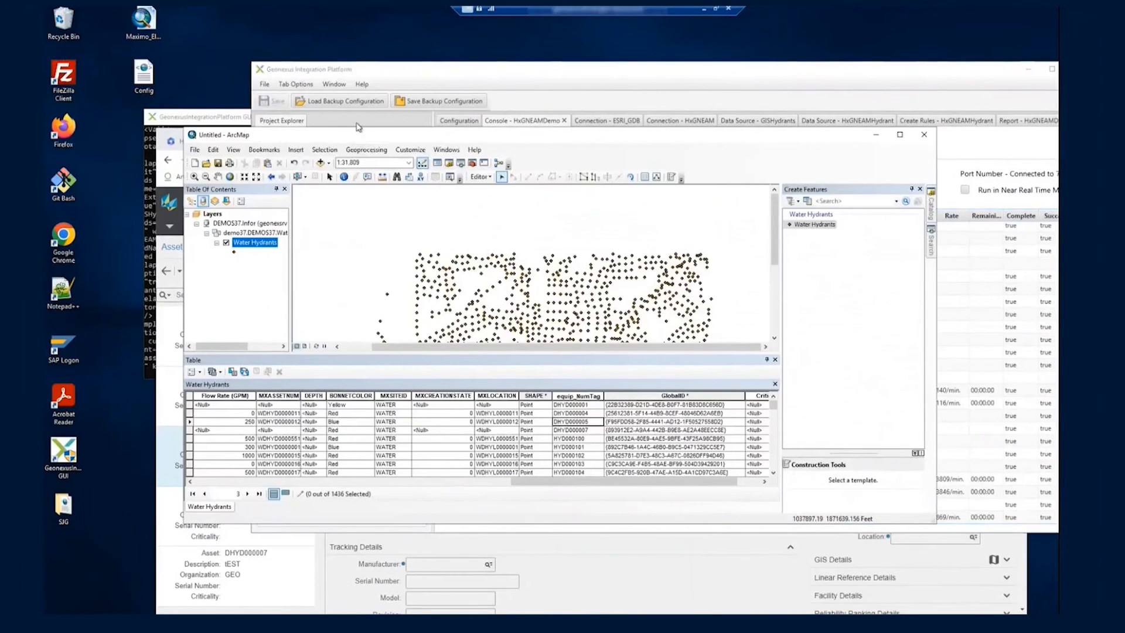
left_click_drag(359, 127, 355, 82)
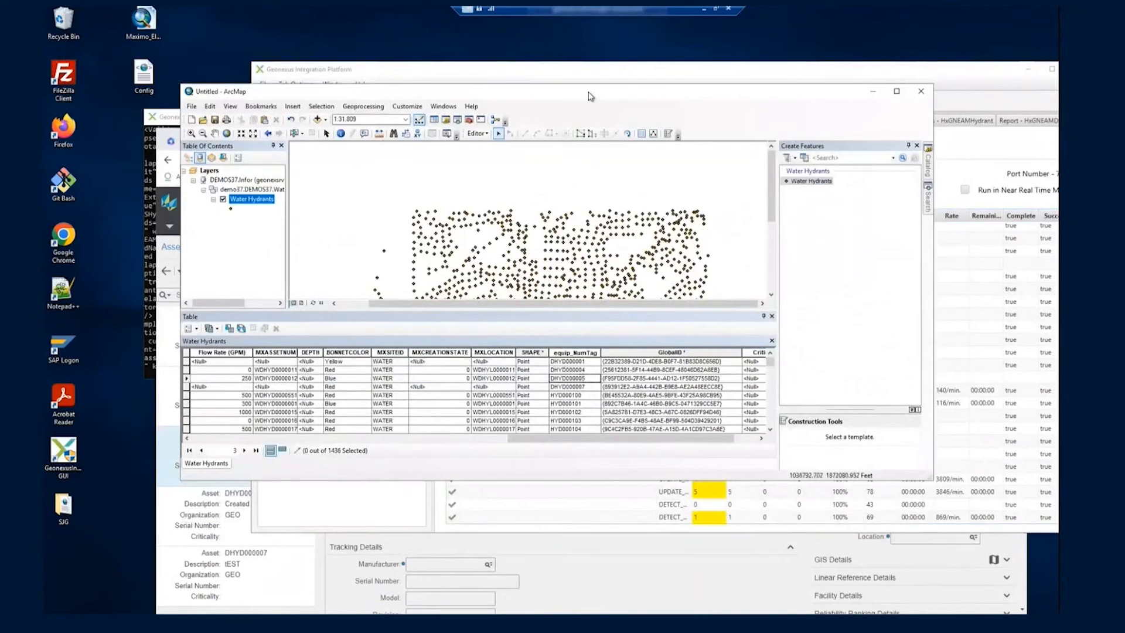
left_click(476, 133)
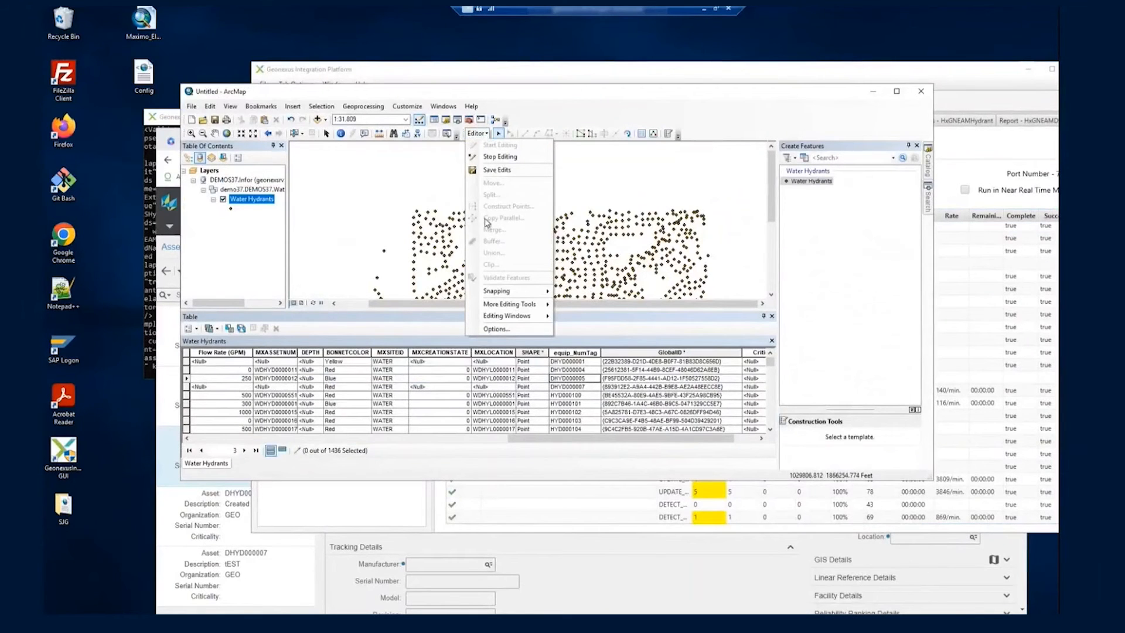
left_click(499, 157)
left_click(478, 134)
left_click(497, 145)
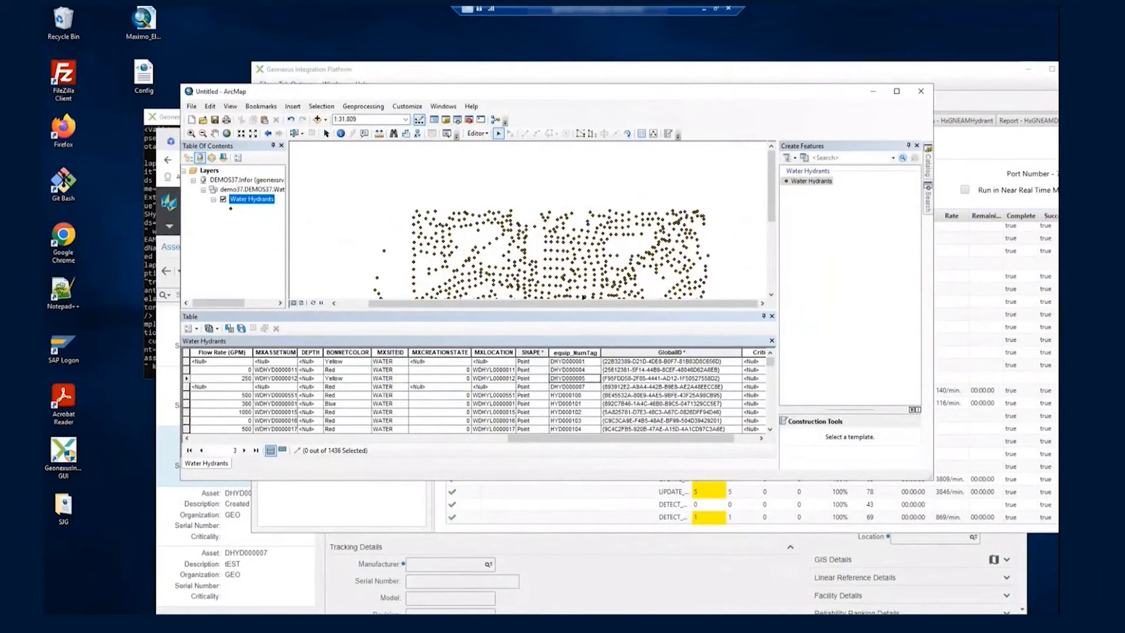
Switch back to the Geonexus Integration Platform and open the PDF report 1690223427980.pdf from the HxGNEAMDemo reports.
left_click_drag(617, 95, 614, 138)
left_click(619, 85)
left_click_drag(589, 68, 500, 62)
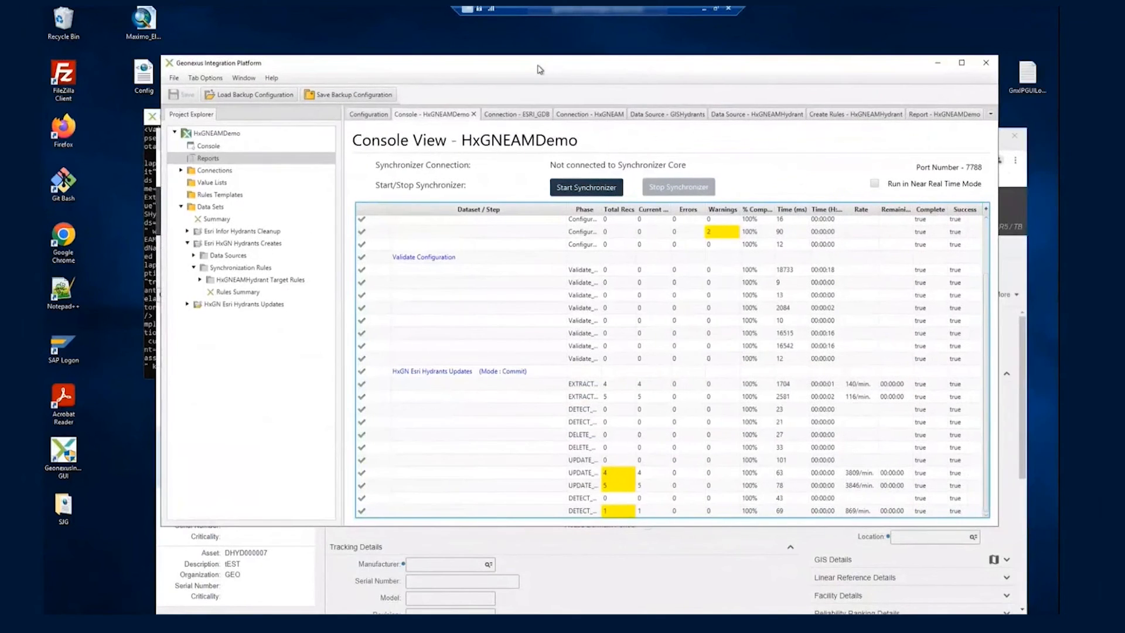
left_click(244, 160)
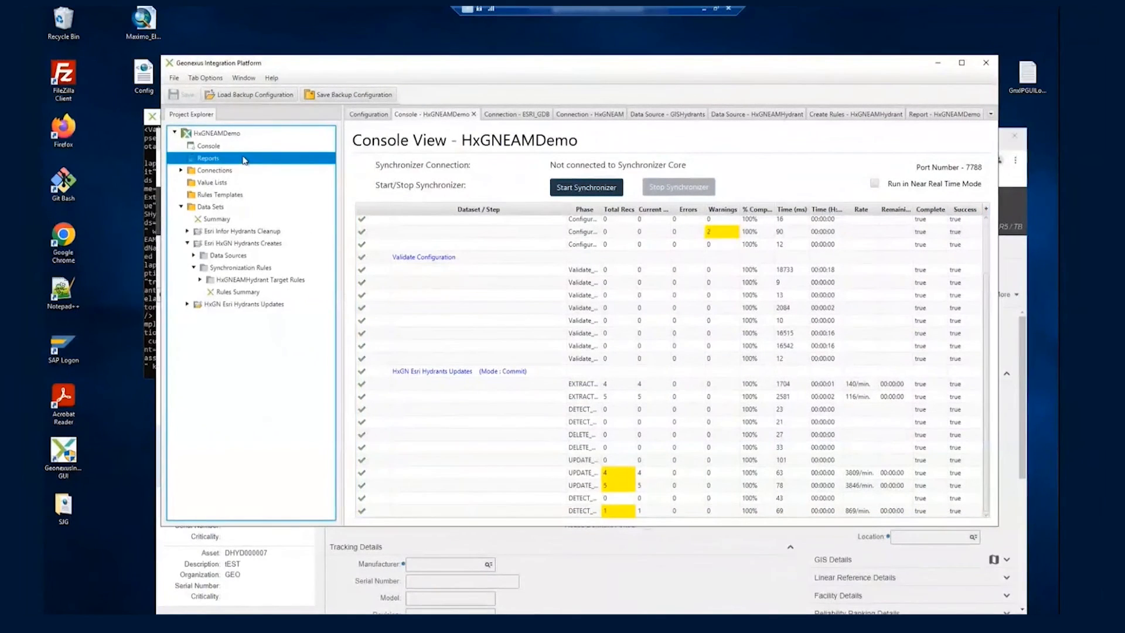
left_click(448, 229)
Examine the report's Updates section, comparing the old and new BONNETCOLOR values for DHYD000005.
left_click(113, 227)
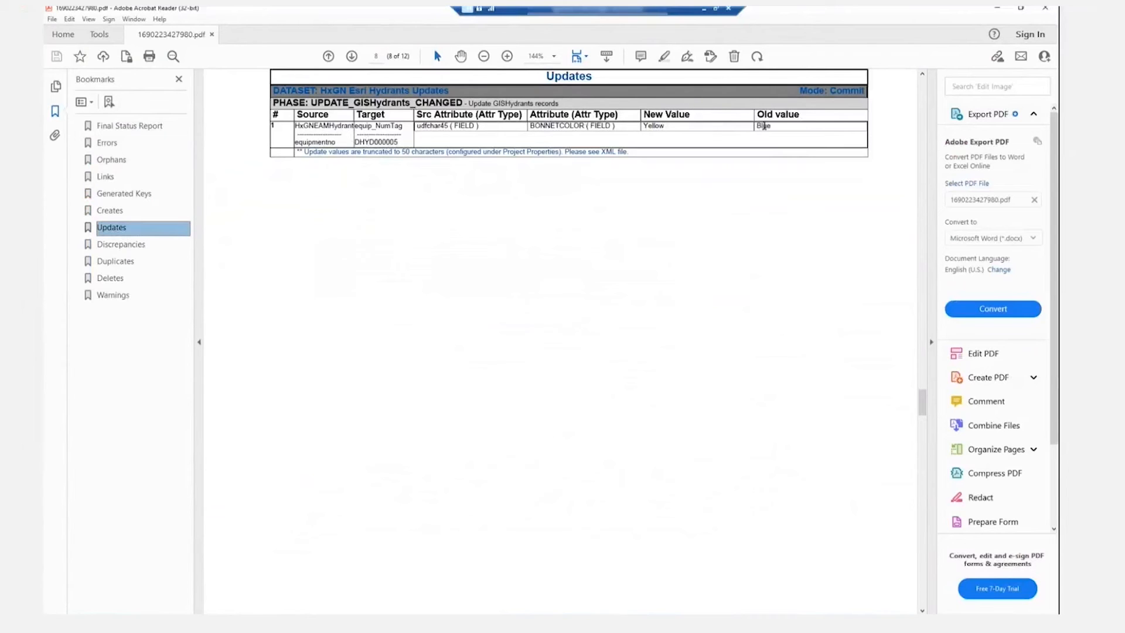
left_click_drag(777, 119, 648, 126)
left_click(680, 139)
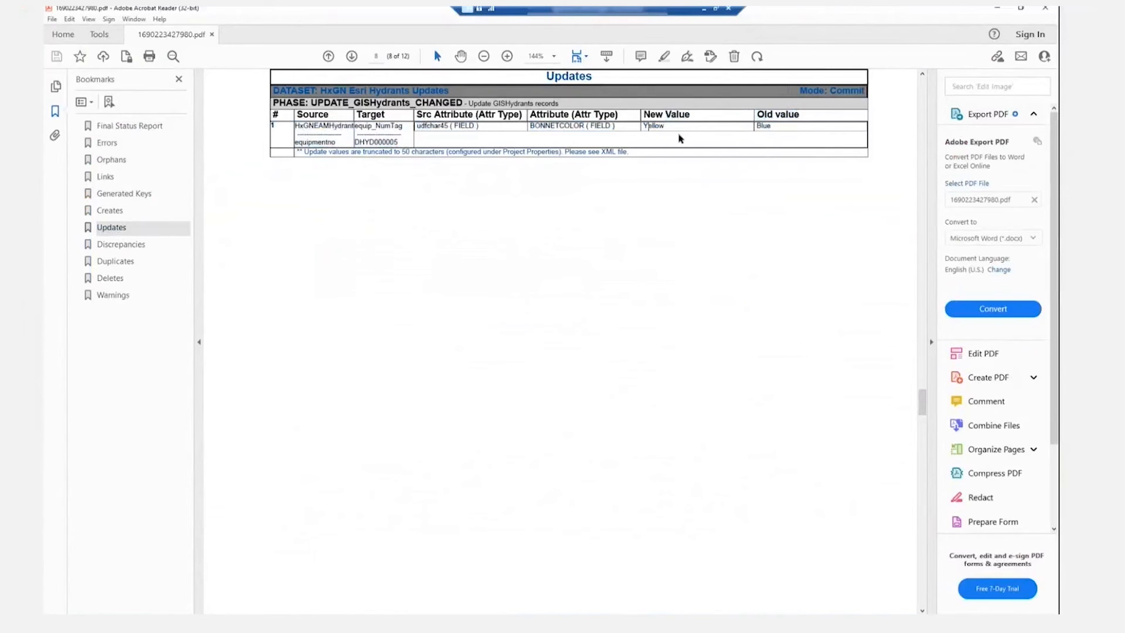